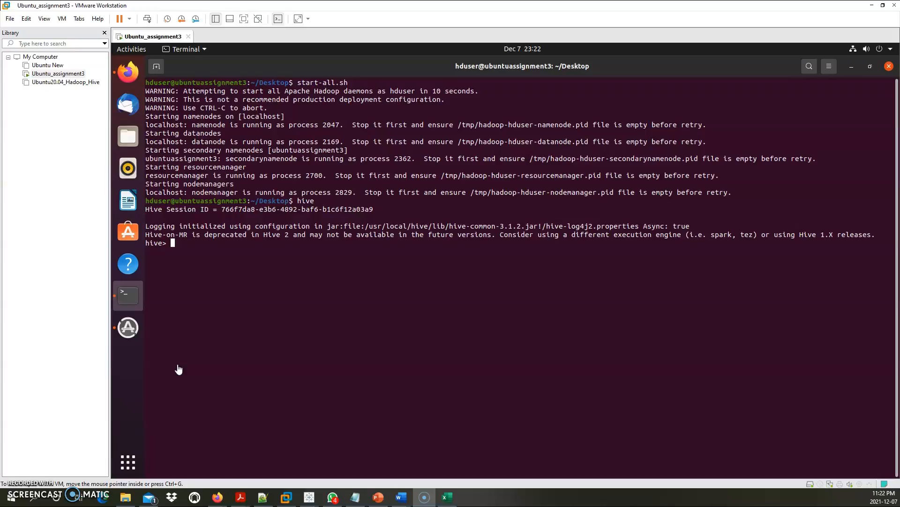
Go from Data Curation into the Assignment 3 folder and select the Table 1 cleaned summary workbook
{"action": "left_click", "coordinate": [126, 497]}
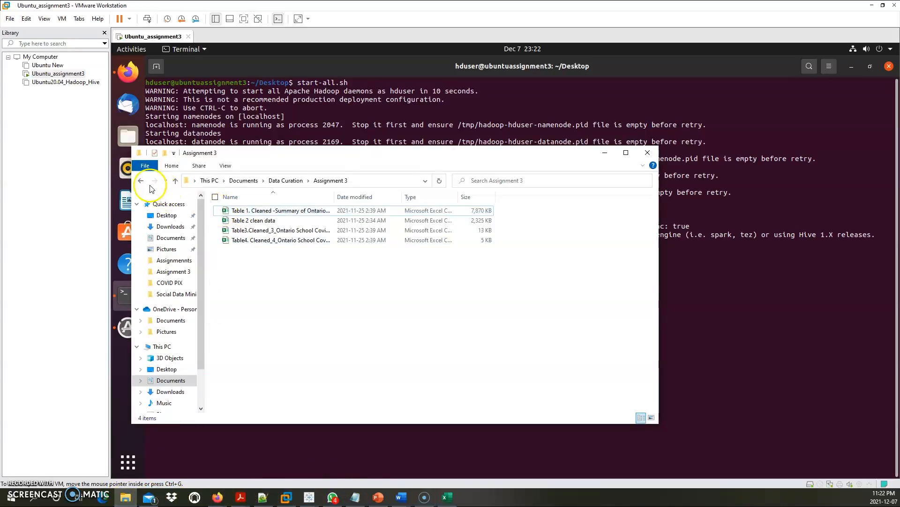
{"action": "left_click", "coordinate": [141, 180]}
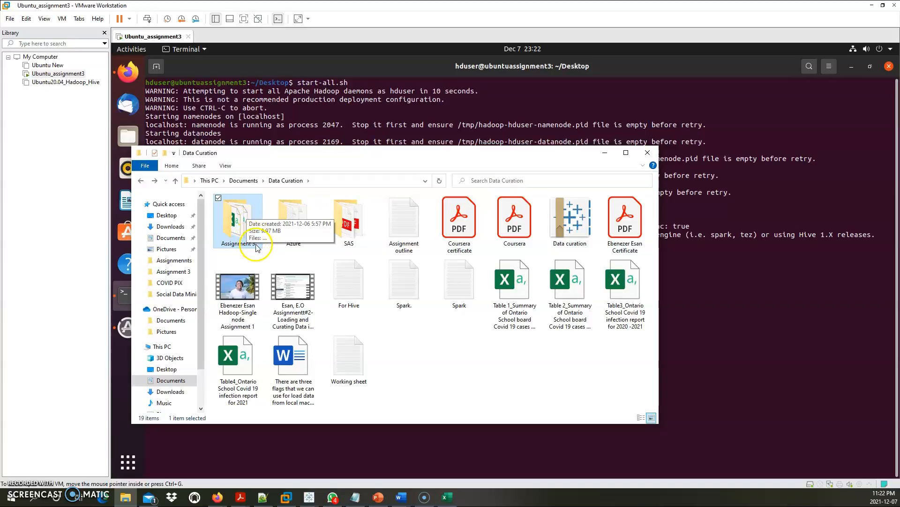
{"action": "double_click", "coordinate": [247, 231]}
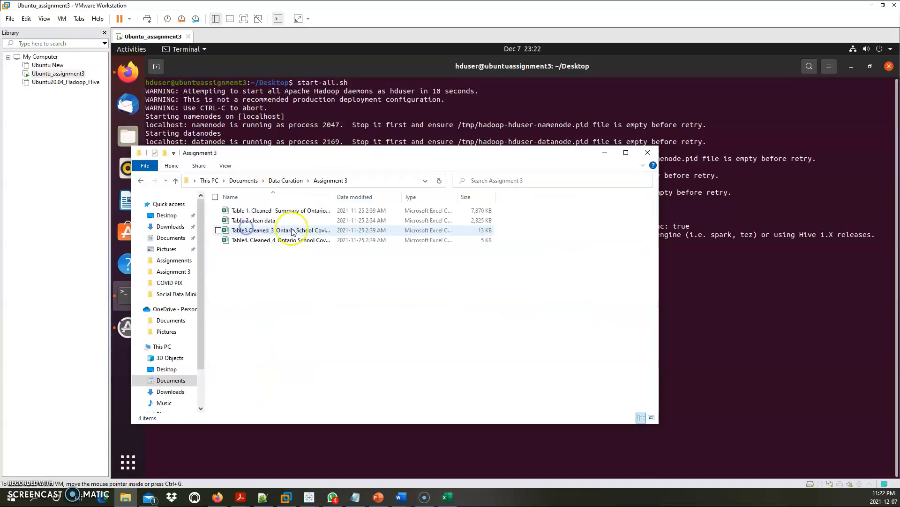
{"action": "left_click", "coordinate": [270, 211]}
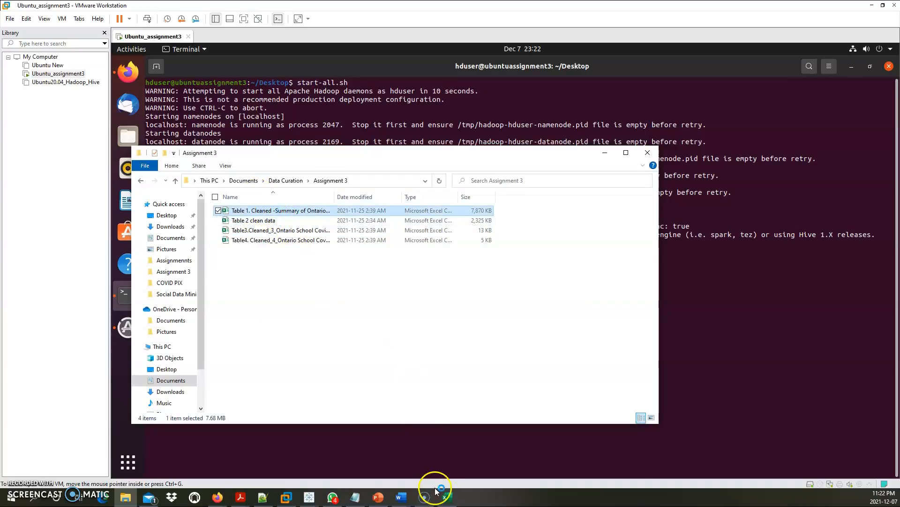
{"action": "left_click", "coordinate": [448, 495]}
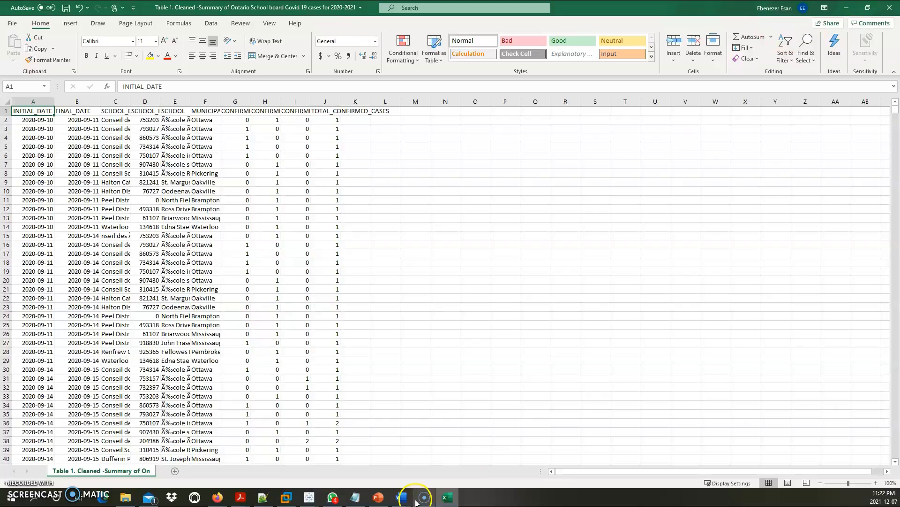
{"action": "left_click", "coordinate": [450, 496]}
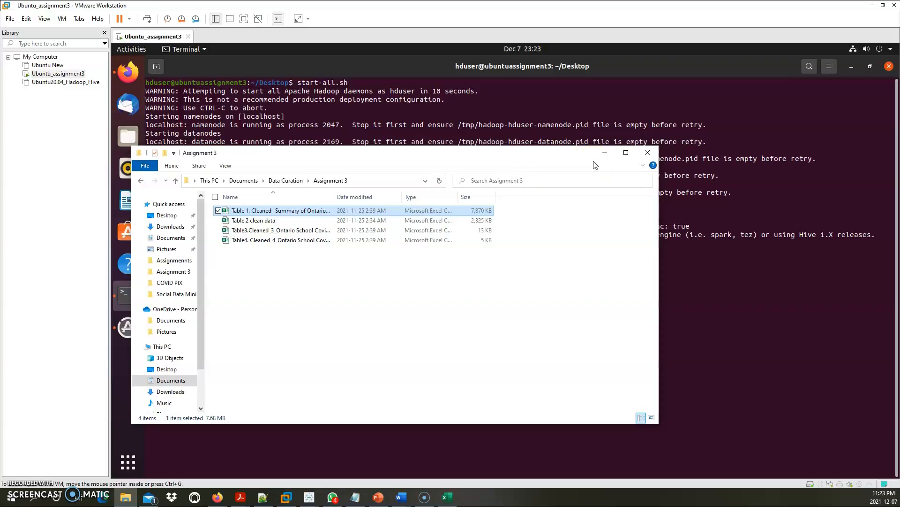
Return File Explorer to the Data Curation folder and minimize the window to reveal the terminal
{"action": "left_click", "coordinate": [604, 157]}
{"action": "left_click", "coordinate": [141, 182]}
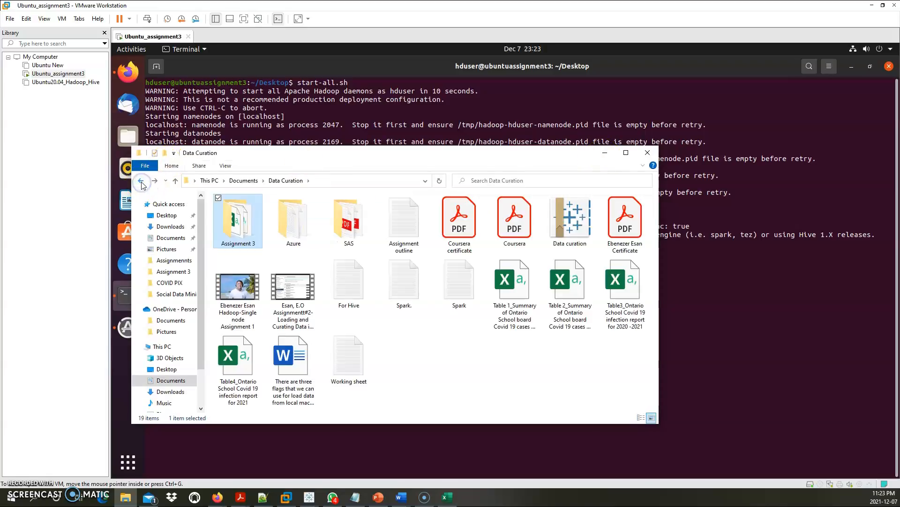
{"action": "left_click", "coordinate": [603, 152]}
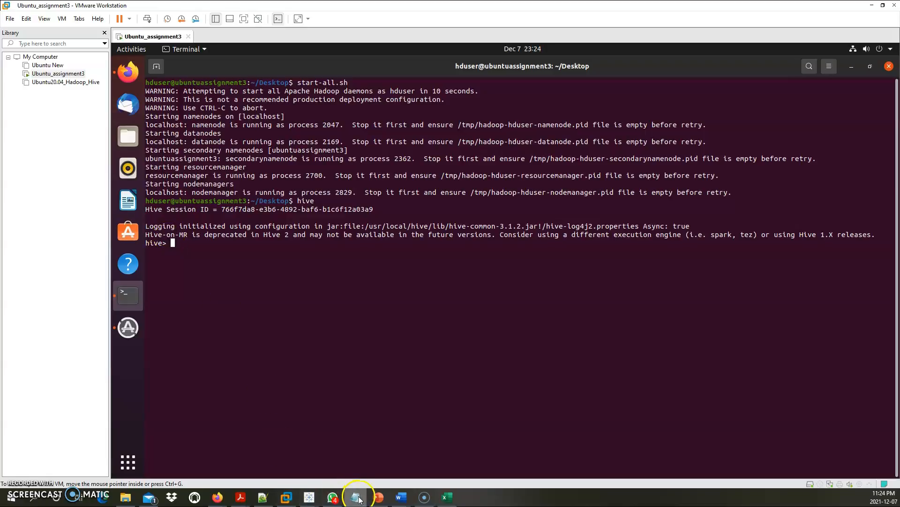
{"action": "mouse_move", "coordinate": [262, 496]}
{"action": "left_click", "coordinate": [266, 481]}
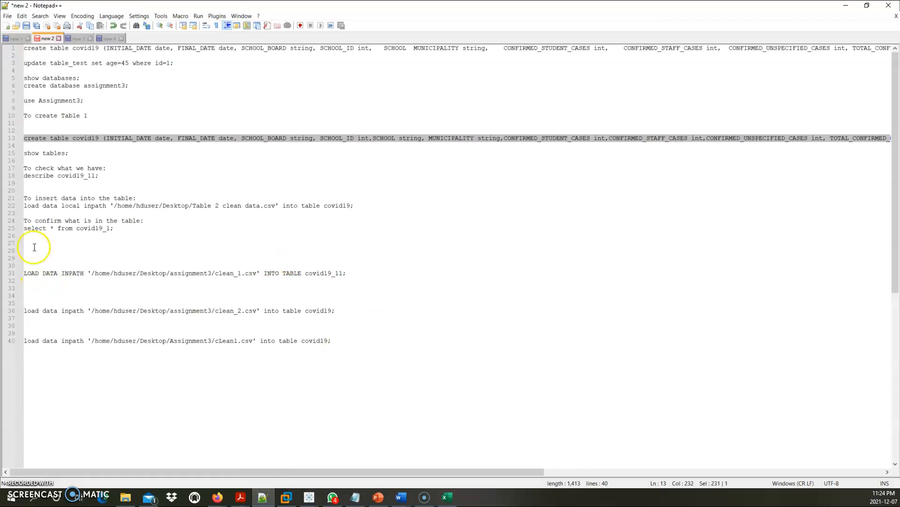
{"action": "left_click", "coordinate": [177, 101]}
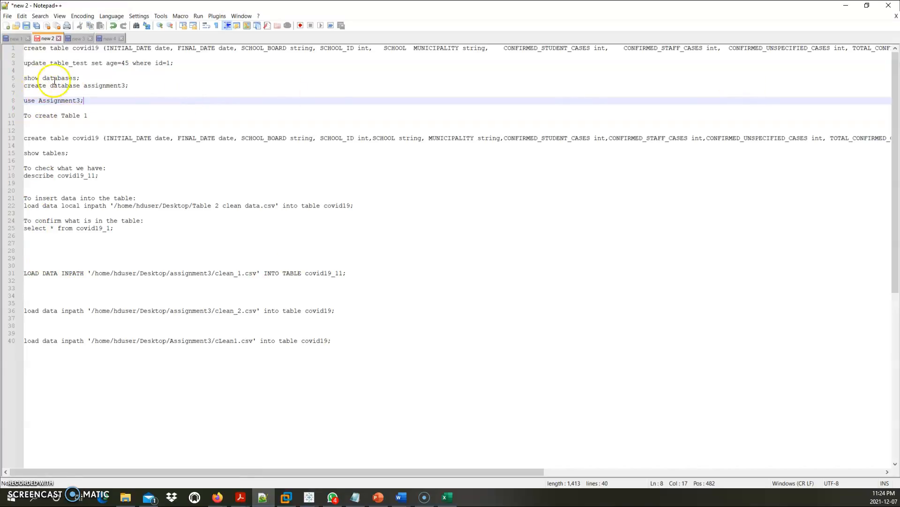
{"action": "left_click_drag", "start_coordinate": [81, 78], "coordinate": [19, 79]}
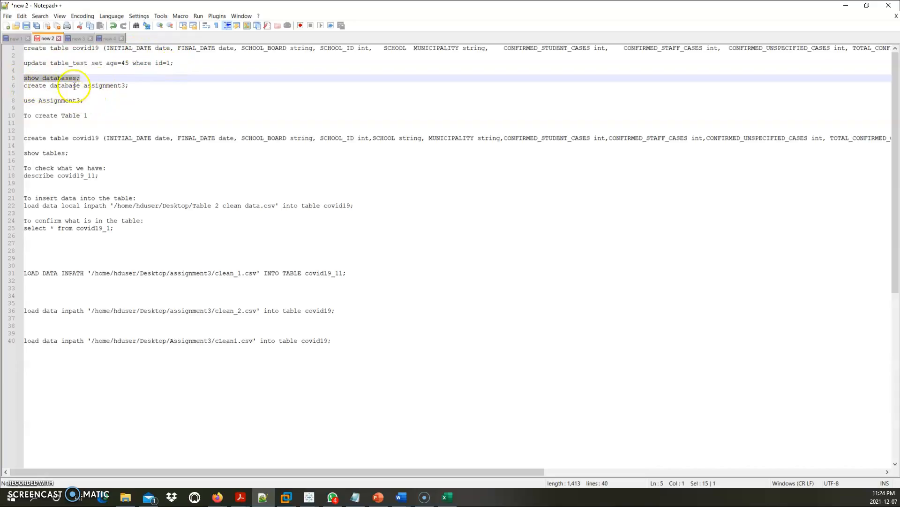
{"action": "left_click_drag", "start_coordinate": [128, 85], "coordinate": [31, 100]}
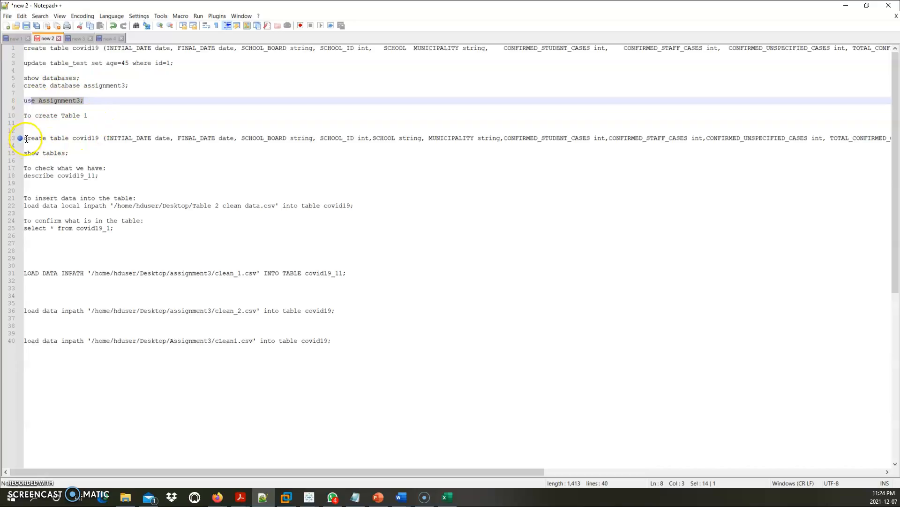
{"action": "left_click_drag", "start_coordinate": [24, 138], "coordinate": [530, 147]}
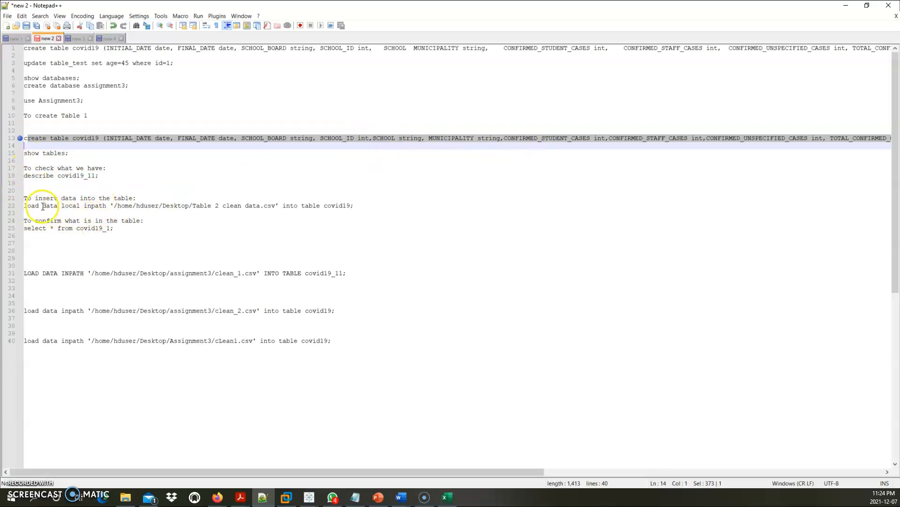
{"action": "left_click_drag", "start_coordinate": [27, 273], "coordinate": [349, 273]}
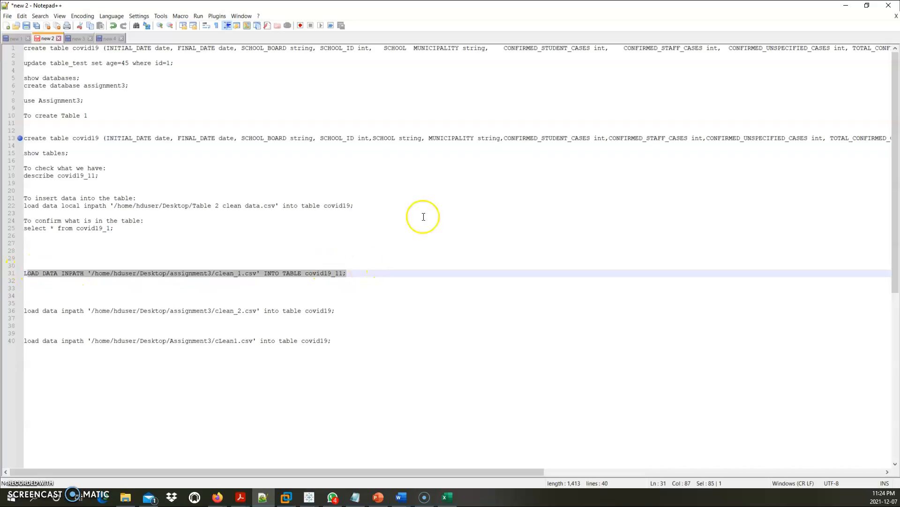
{"action": "left_click", "coordinate": [262, 497]}
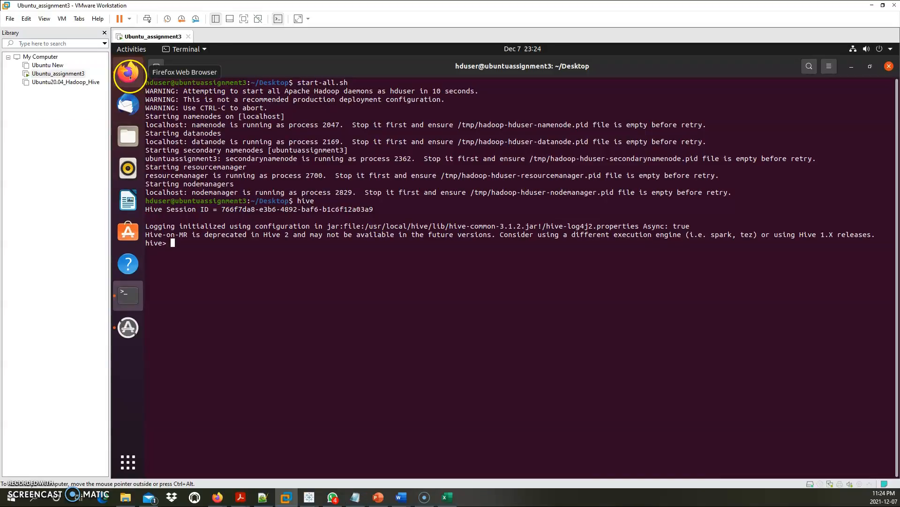
In Firefox, browse the HDFS root via Utilities > Browse the file system and start a new directory
{"action": "left_click", "coordinate": [128, 72]}
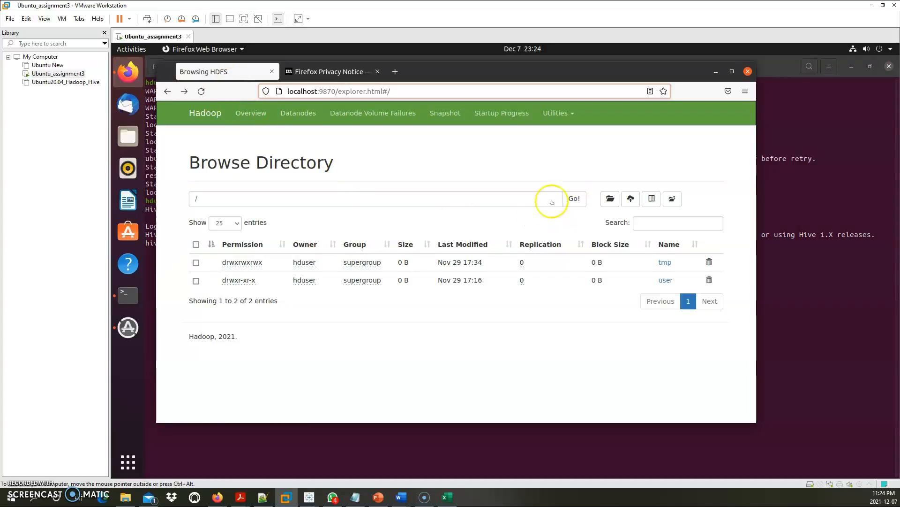
{"action": "left_click", "coordinate": [252, 114]}
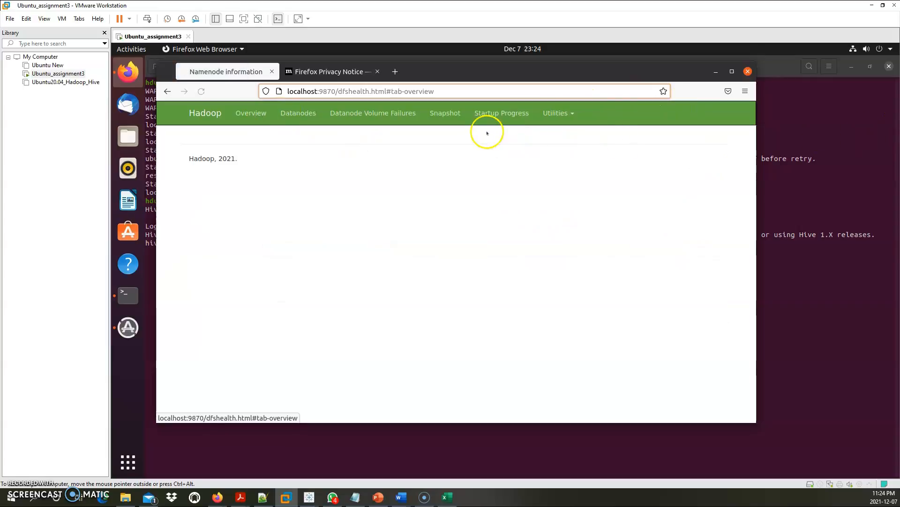
{"action": "left_click", "coordinate": [554, 113]}
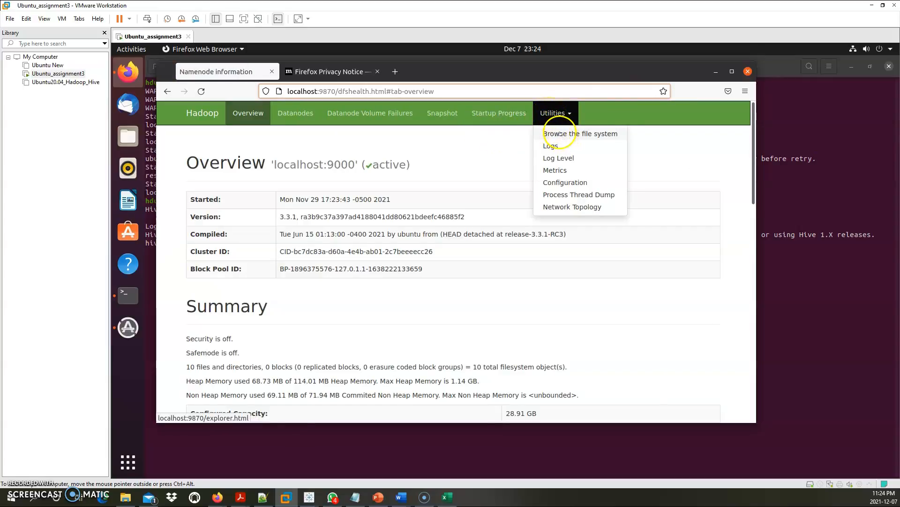
{"action": "left_click", "coordinate": [559, 134]}
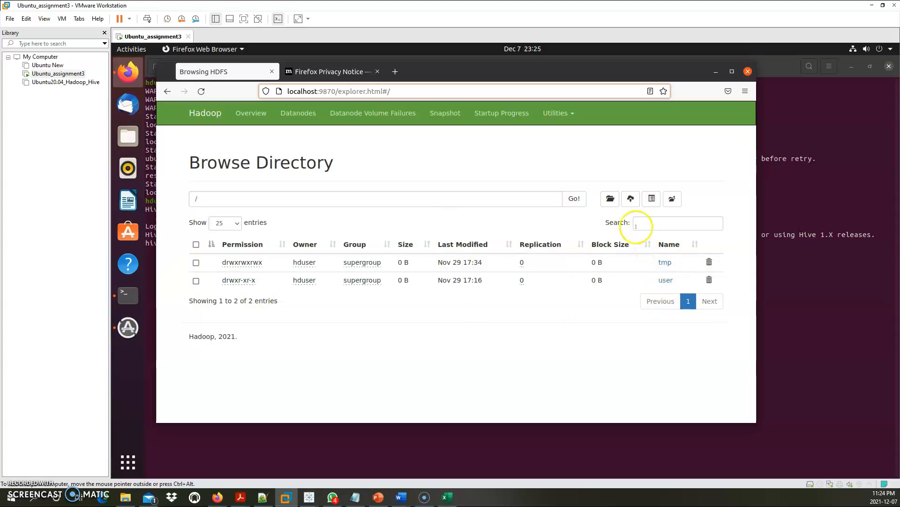
{"action": "left_click", "coordinate": [610, 198]}
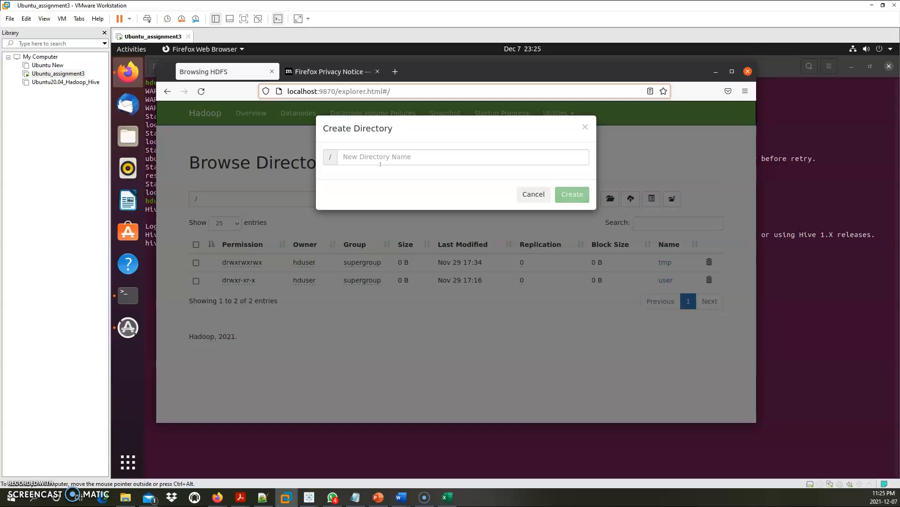
Create a new HDFS root directory named assignment3
{"action": "left_click", "coordinate": [399, 158]}
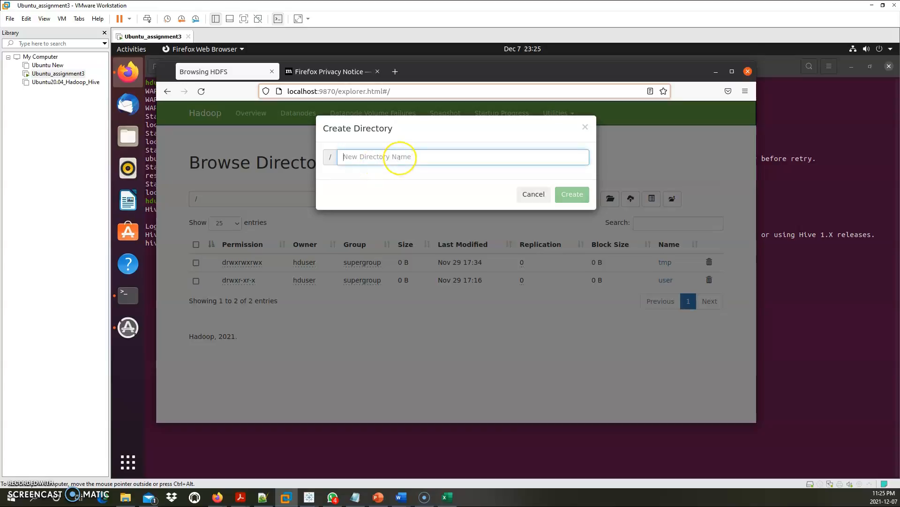
{"action": "type", "text": "assignment3"}
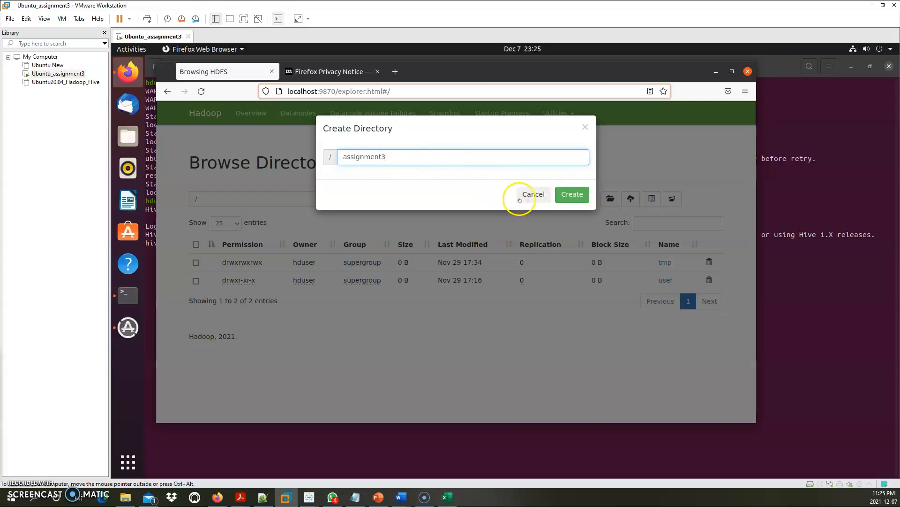
{"action": "left_click", "coordinate": [578, 191]}
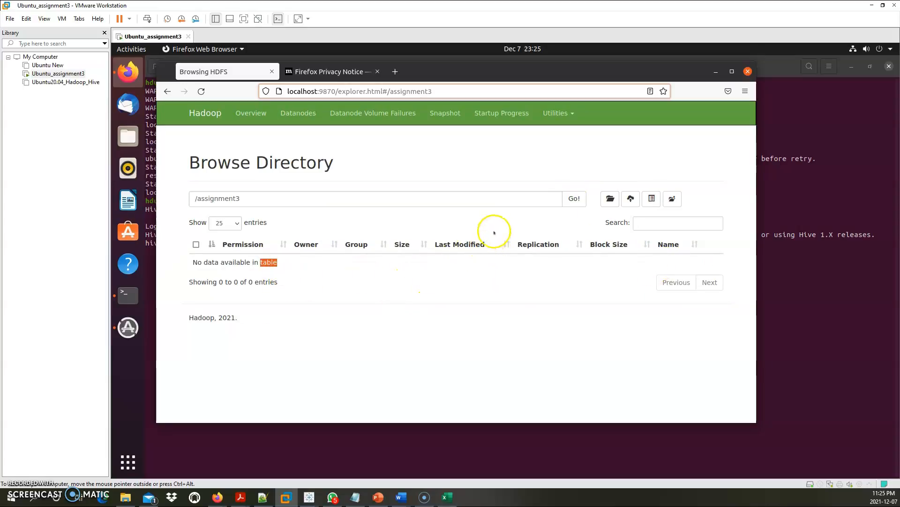
Upload all four cleaned CSV files into /assignment3 and view the Table 1 file's details
{"action": "left_click", "coordinate": [631, 199]}
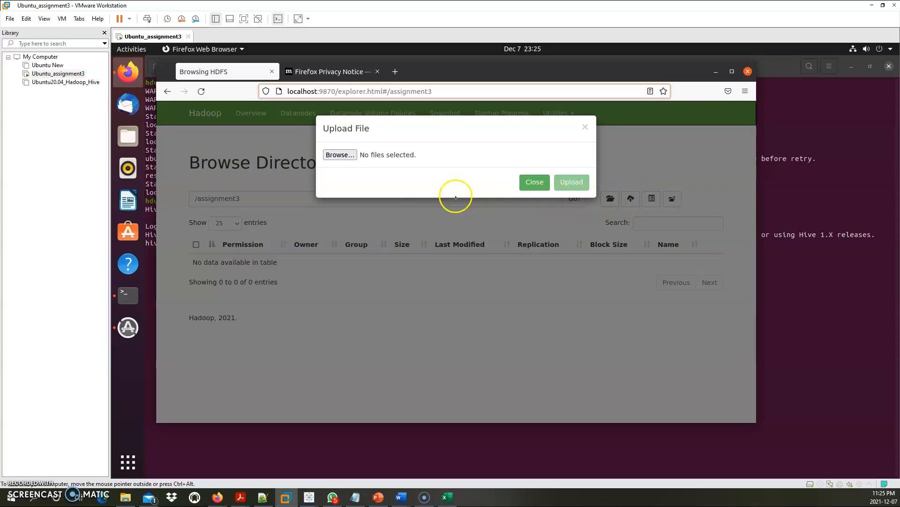
{"action": "left_click", "coordinate": [340, 155]}
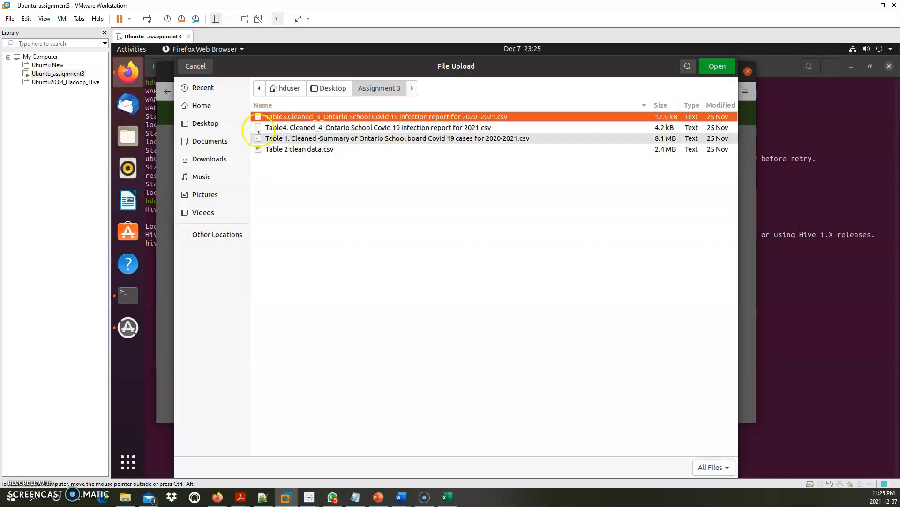
{"action": "key", "text": "ctrl+a"}
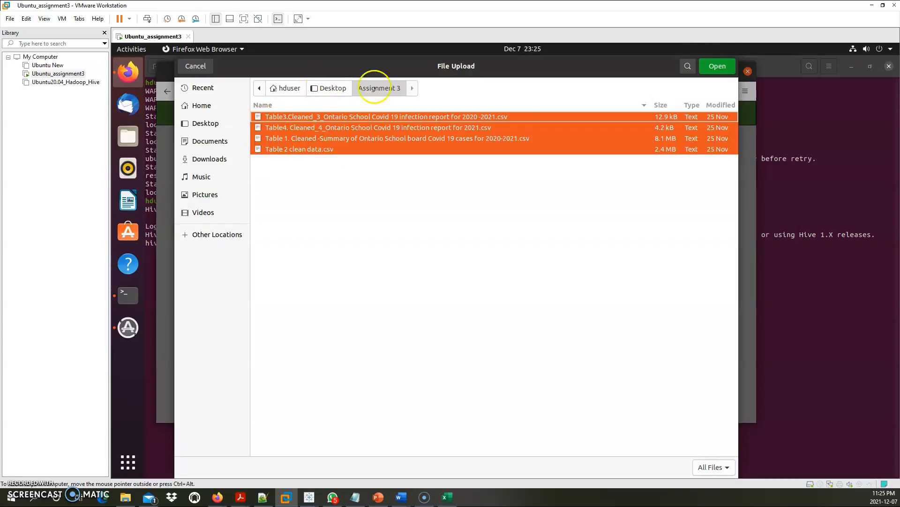
{"action": "left_click", "coordinate": [717, 66]}
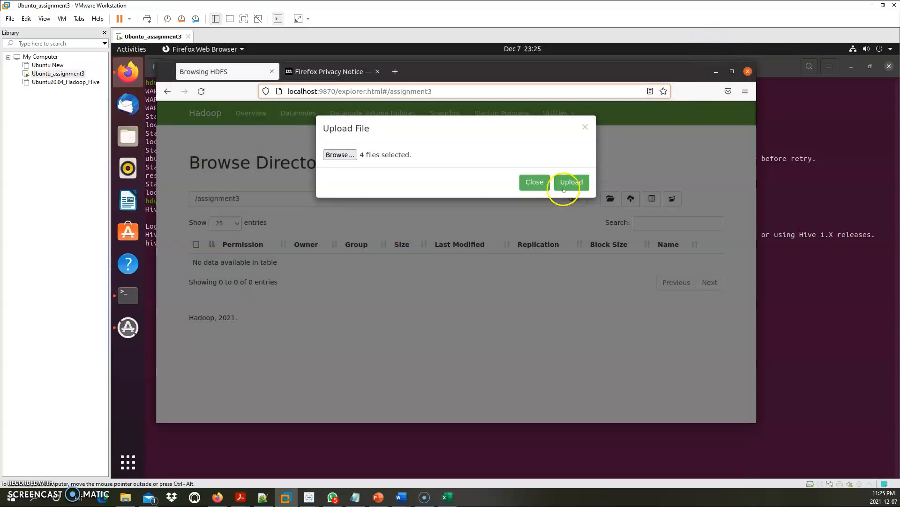
{"action": "left_click", "coordinate": [568, 182]}
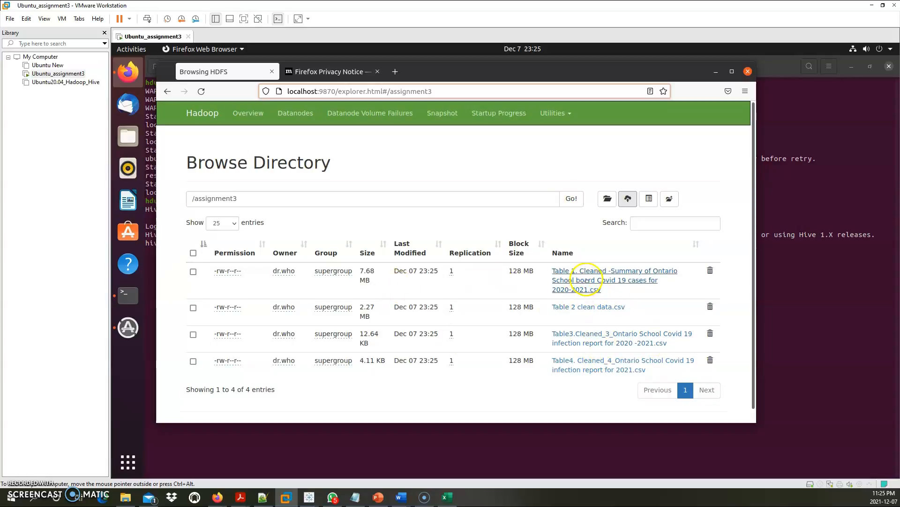
{"action": "left_click", "coordinate": [587, 280]}
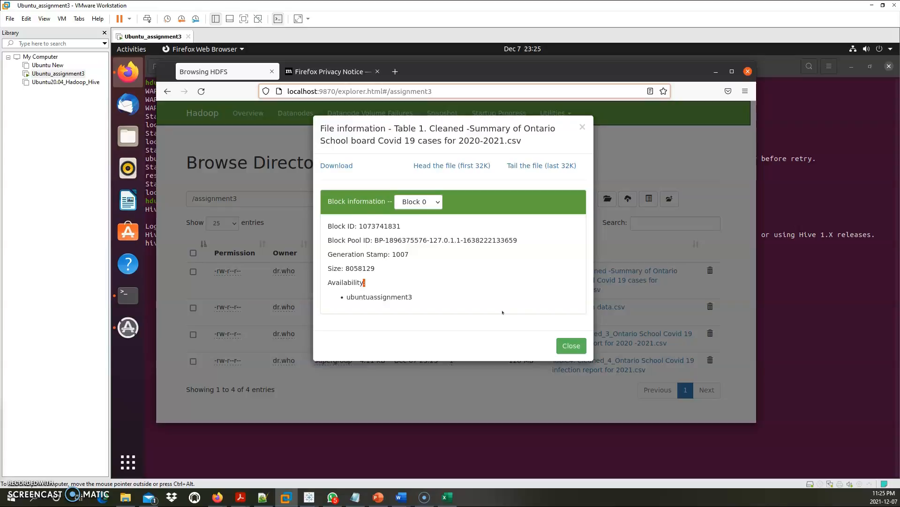
{"action": "left_click", "coordinate": [450, 167]}
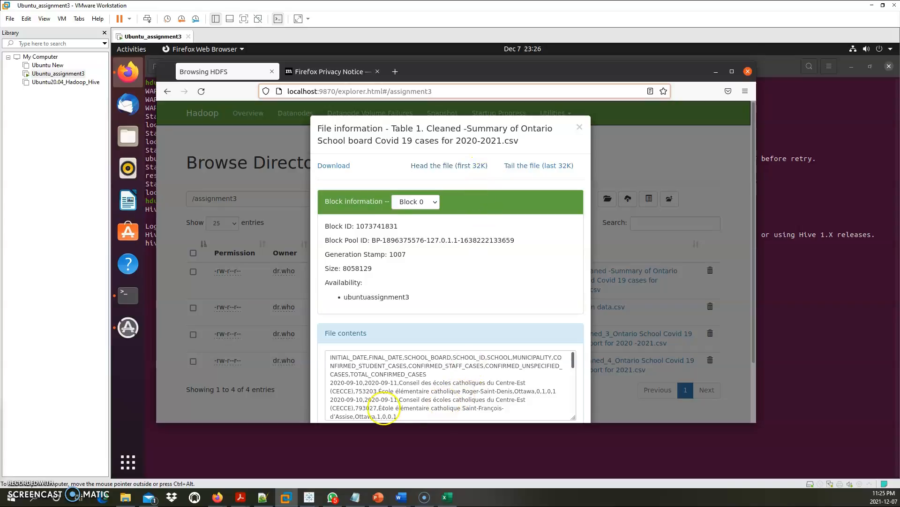
{"action": "left_click_drag", "start_coordinate": [332, 358], "coordinate": [518, 404]}
{"action": "scroll", "coordinate": [428, 374], "scroll_direction": "down", "scroll_amount": 5}
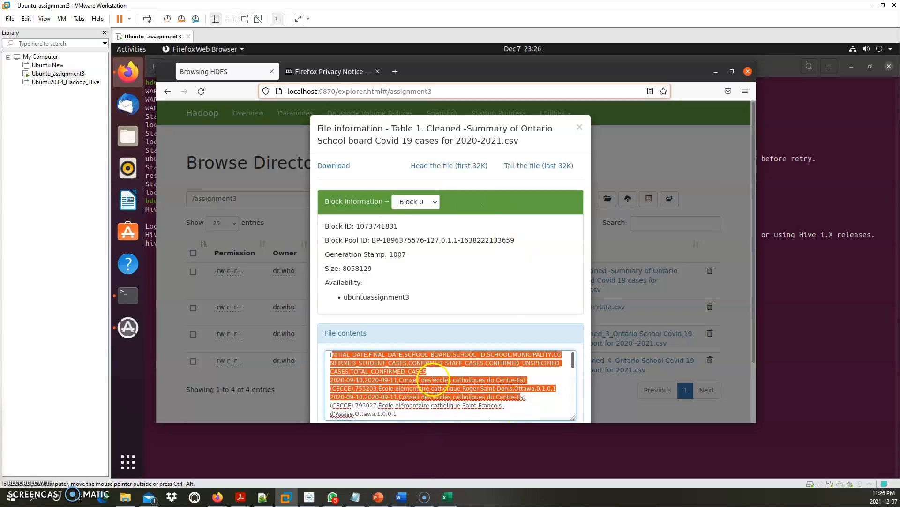
{"action": "left_click", "coordinate": [525, 166]}
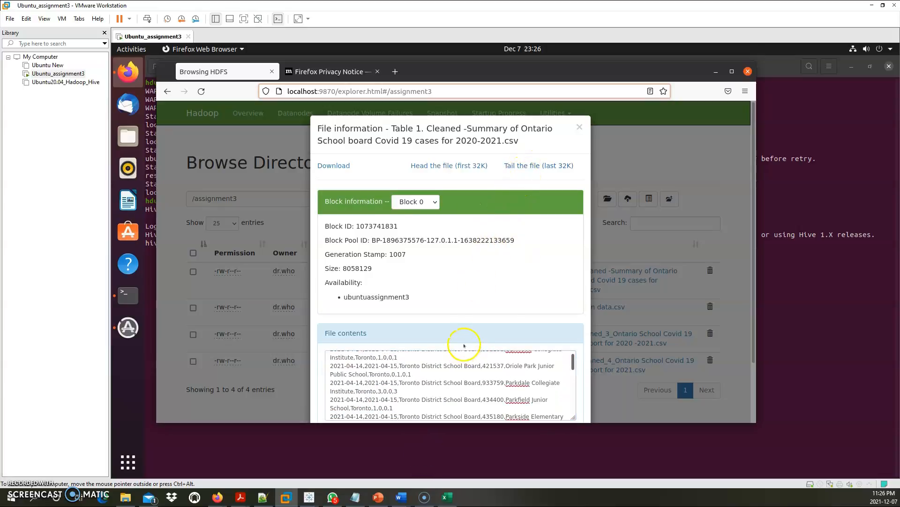
{"action": "scroll", "coordinate": [447, 405], "scroll_direction": "down", "scroll_amount": 1}
{"action": "scroll", "coordinate": [447, 406], "scroll_direction": "down", "scroll_amount": 8}
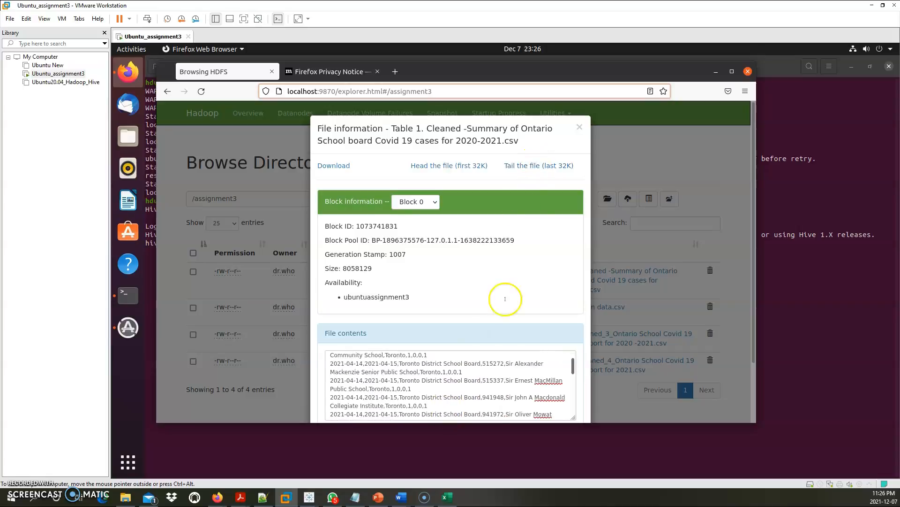
{"action": "left_click", "coordinate": [579, 127]}
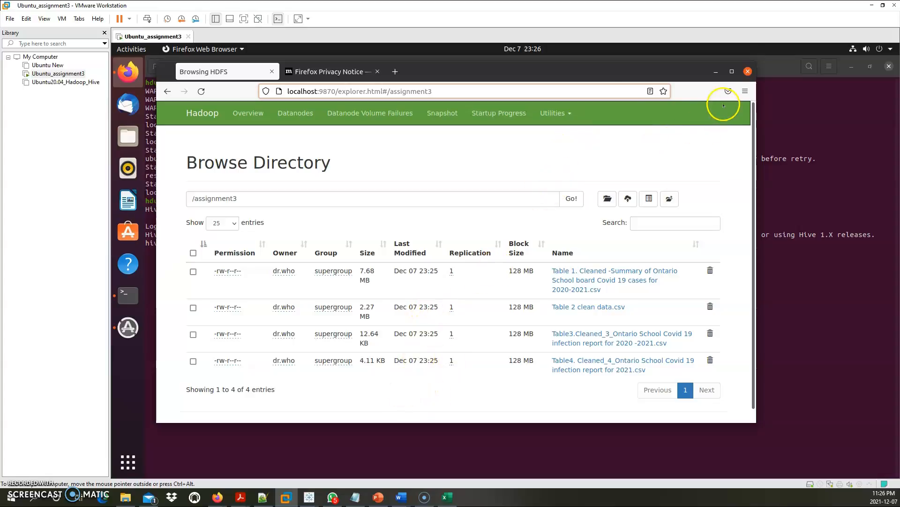
Minimize Firefox, bring up the Document1 questions in Word, and zoom in on the list
{"action": "left_click", "coordinate": [716, 71]}
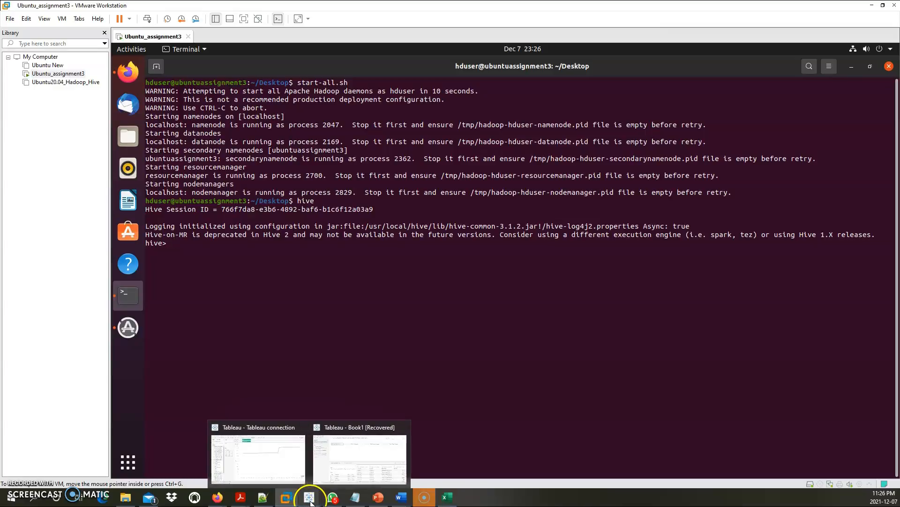
{"action": "mouse_move", "coordinate": [362, 503]}
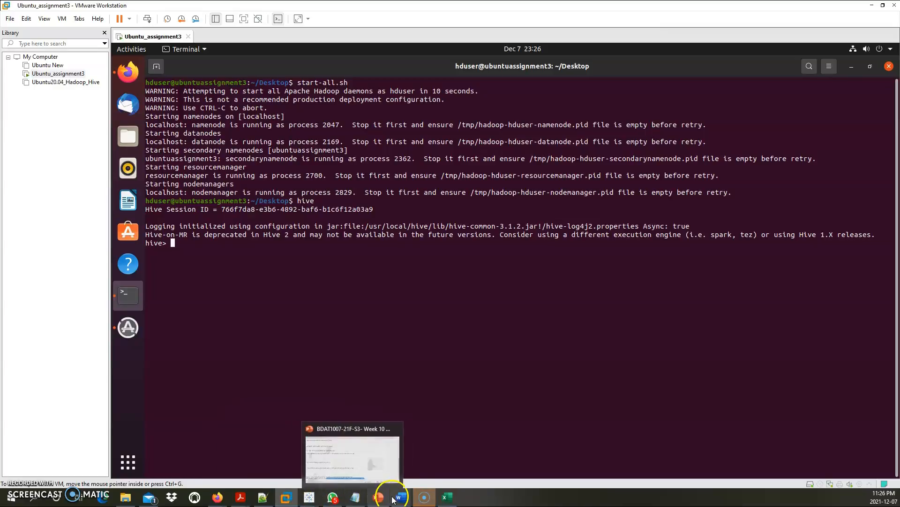
{"action": "mouse_move", "coordinate": [399, 498]}
{"action": "left_click", "coordinate": [434, 469]}
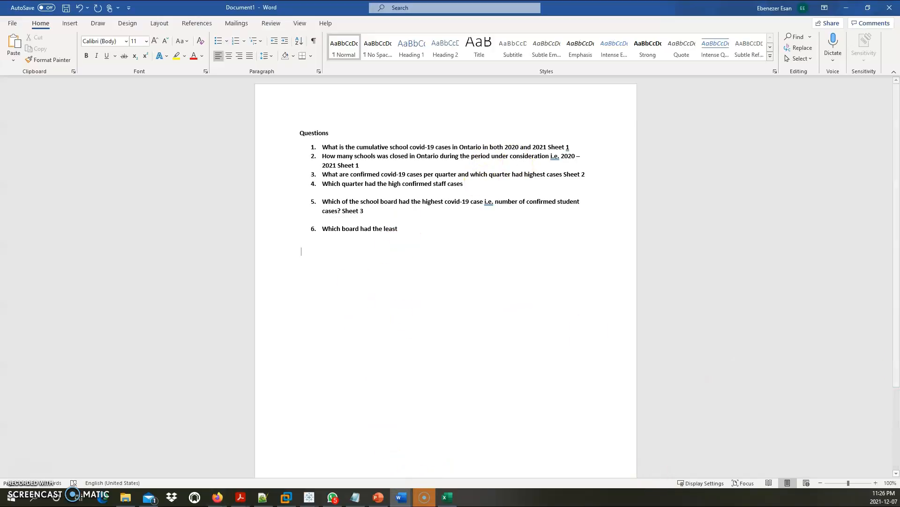
{"action": "left_click", "coordinate": [857, 483]}
{"action": "scroll", "coordinate": [594, 329], "scroll_direction": "up", "scroll_amount": 3}
{"action": "scroll", "coordinate": [590, 319], "scroll_direction": "up", "scroll_amount": 2}
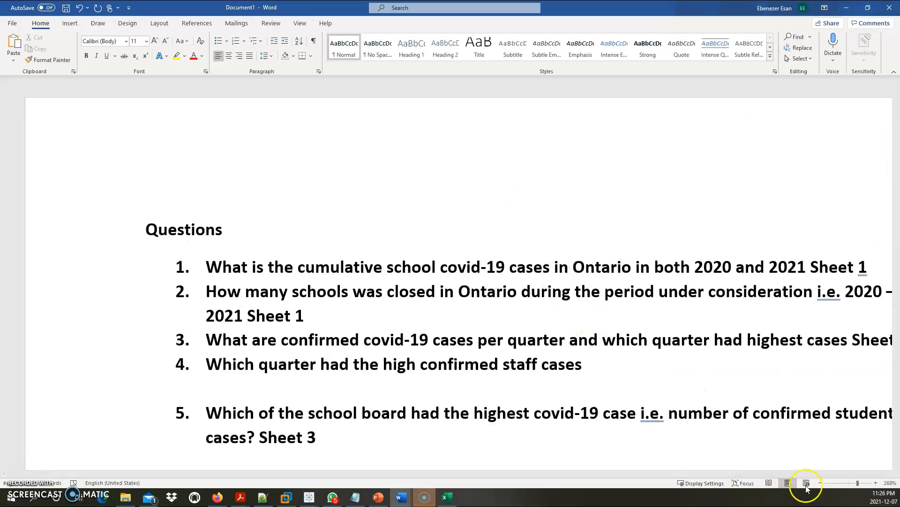
Reset Word's zoom and switch to the Book1 [Recovered] Tableau workbook
{"action": "left_click", "coordinate": [849, 482]}
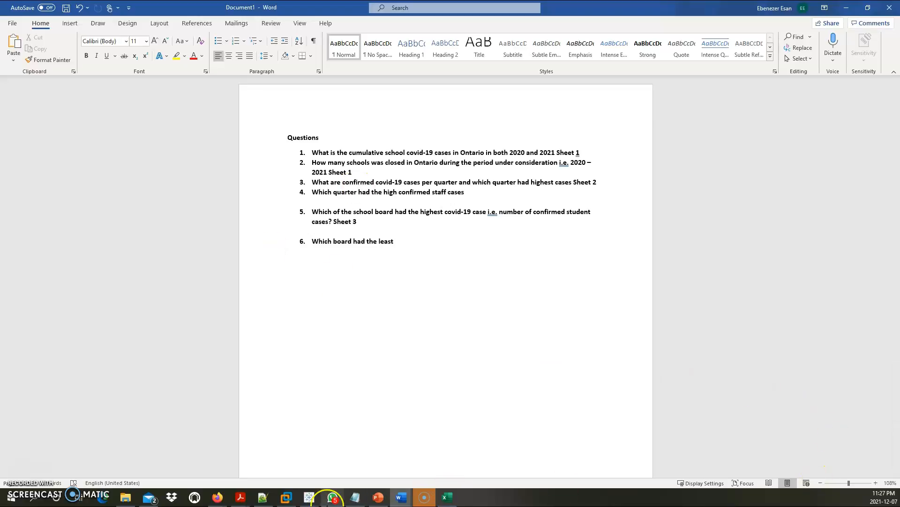
{"action": "mouse_move", "coordinate": [309, 497]}
{"action": "left_click", "coordinate": [353, 458]}
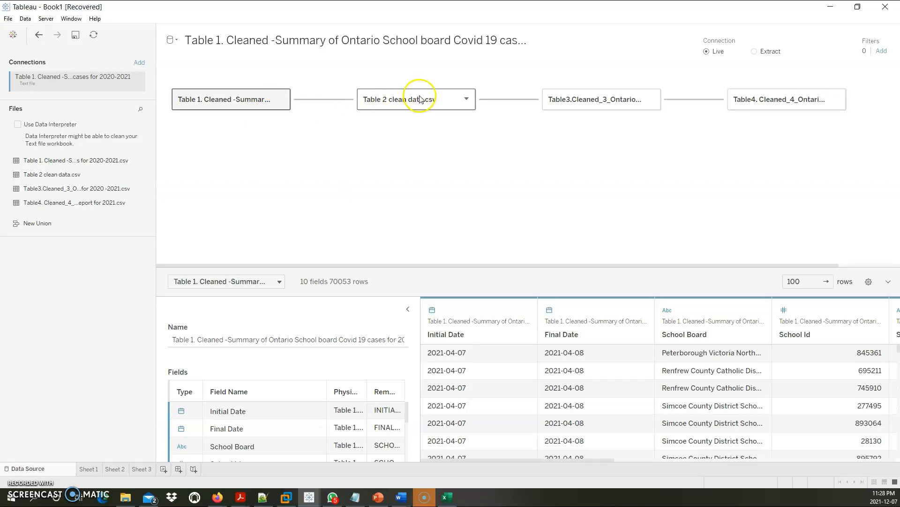
Inspect the relationship lines between the four tables, then go to Sheet 1
{"action": "mouse_move", "coordinate": [695, 108]}
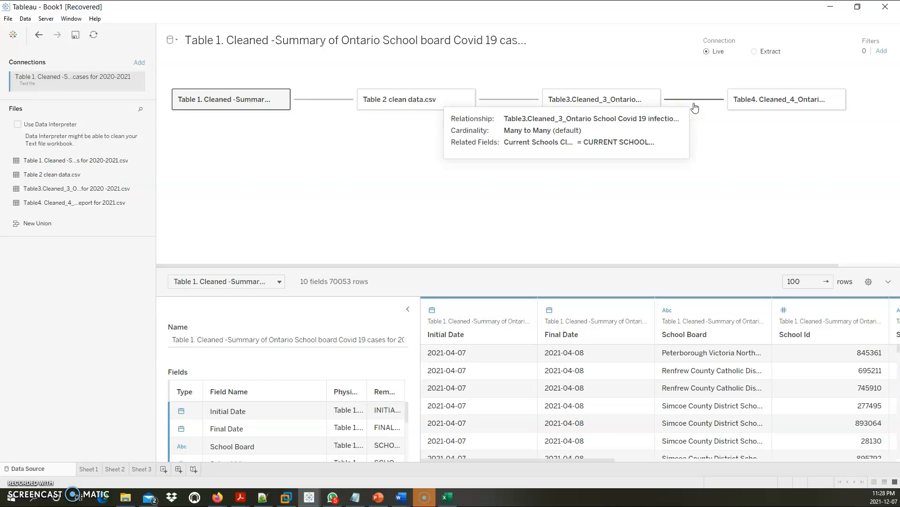
{"action": "left_click", "coordinate": [88, 469]}
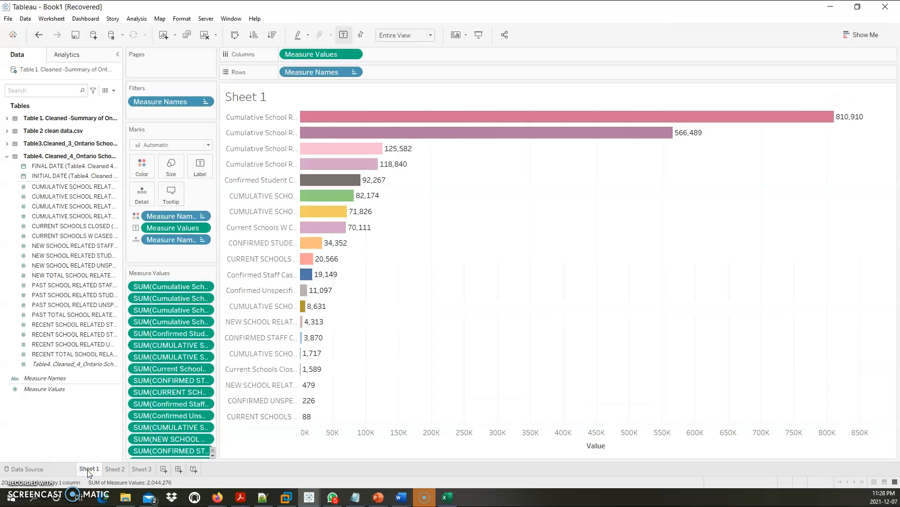
Switch to the Document1 Word questions list showing Question 1
{"action": "mouse_move", "coordinate": [401, 501]}
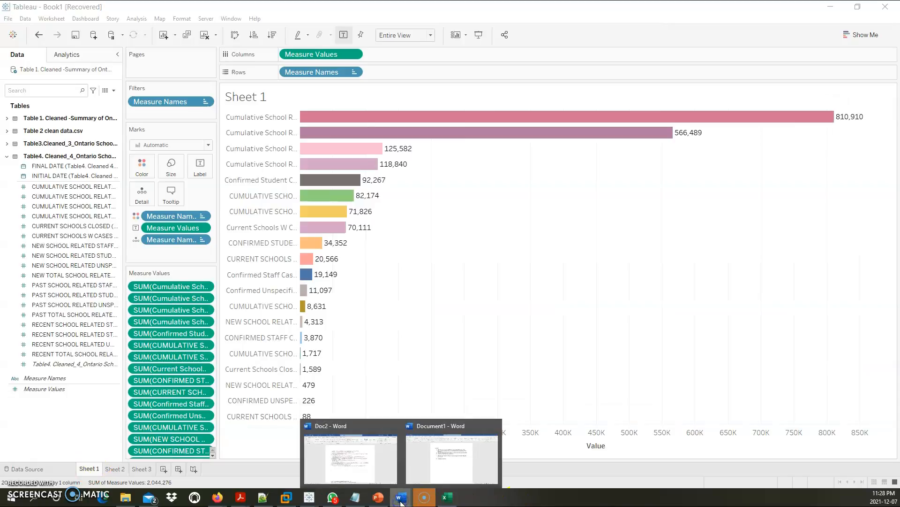
{"action": "left_click", "coordinate": [439, 457]}
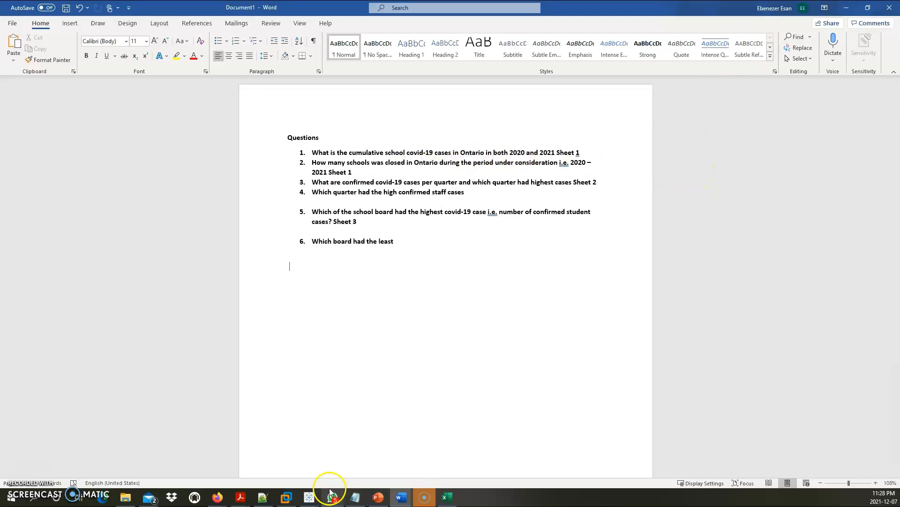
Switch back to the Book1 [Recovered] Tableau workbook on Sheet 1
{"action": "mouse_move", "coordinate": [316, 498]}
{"action": "left_click", "coordinate": [370, 457]}
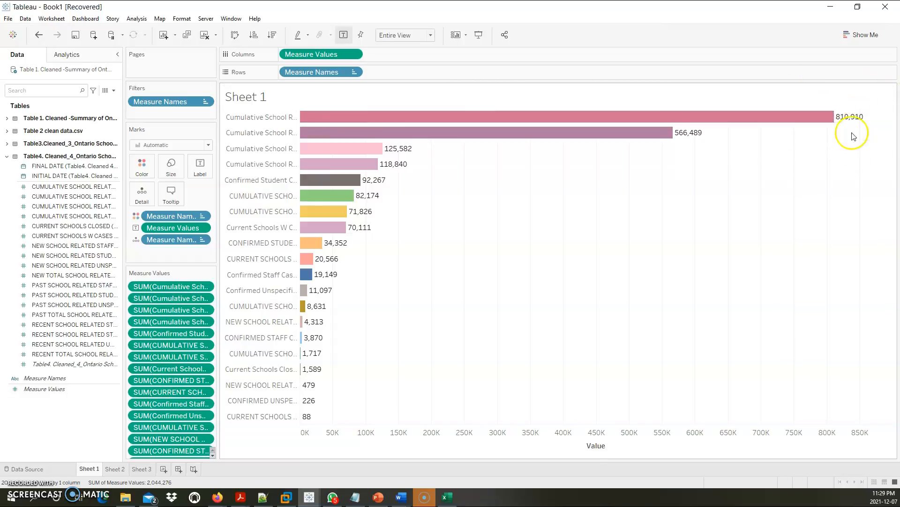
{"action": "mouse_move", "coordinate": [401, 498]}
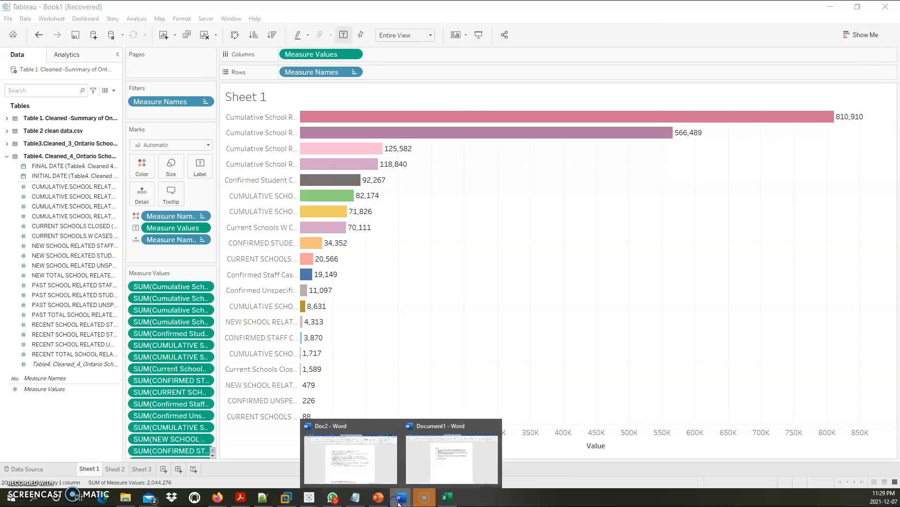
{"action": "left_click", "coordinate": [450, 449]}
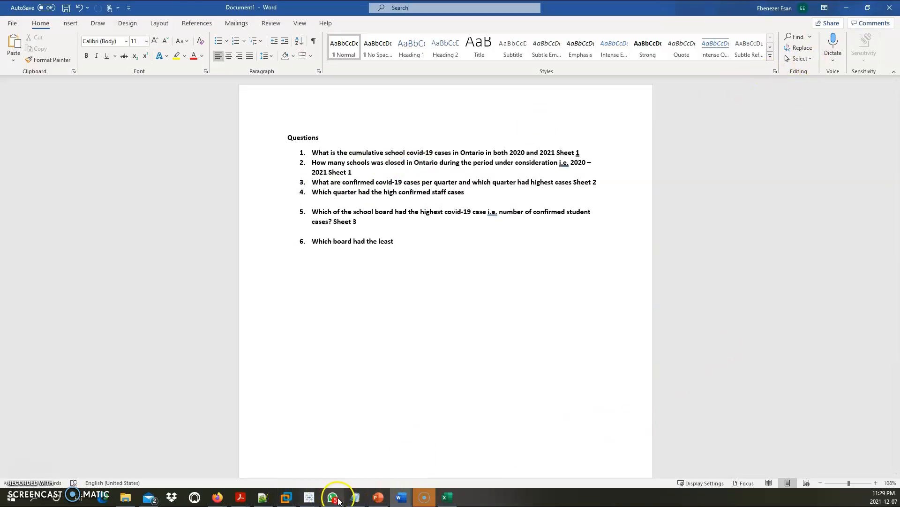
{"action": "left_click", "coordinate": [313, 496]}
{"action": "left_click", "coordinate": [358, 471]}
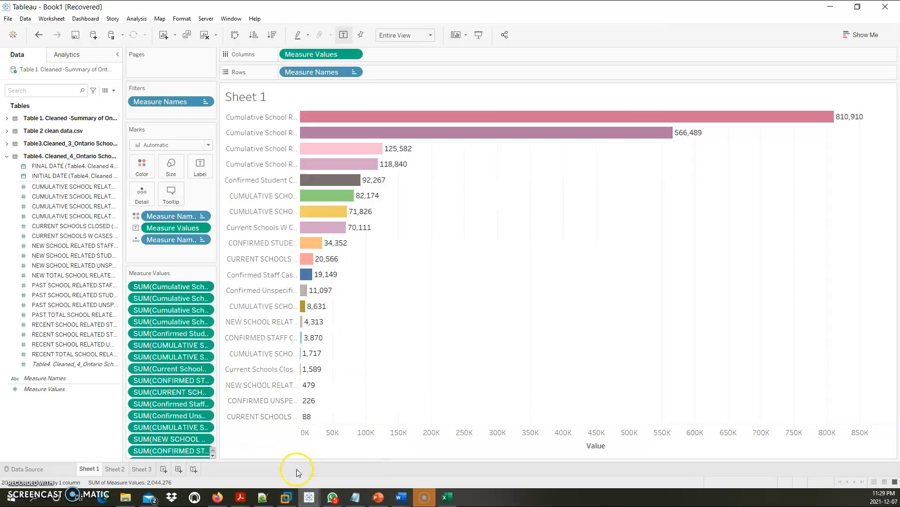
{"action": "mouse_move", "coordinate": [310, 421]}
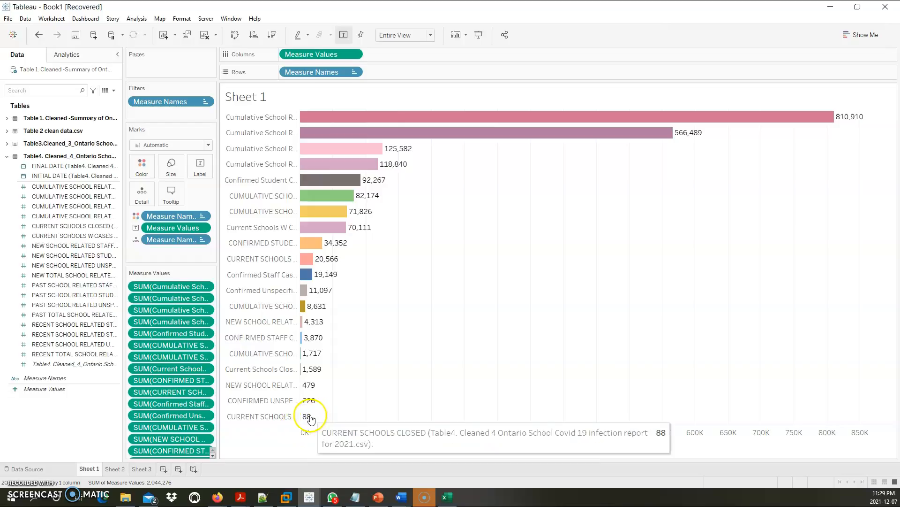
{"action": "left_click", "coordinate": [401, 499]}
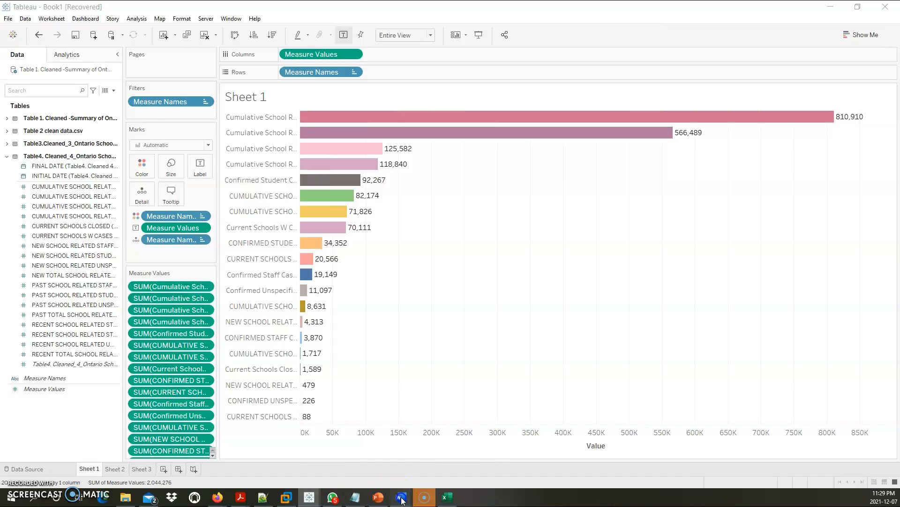
{"action": "left_click", "coordinate": [459, 429]}
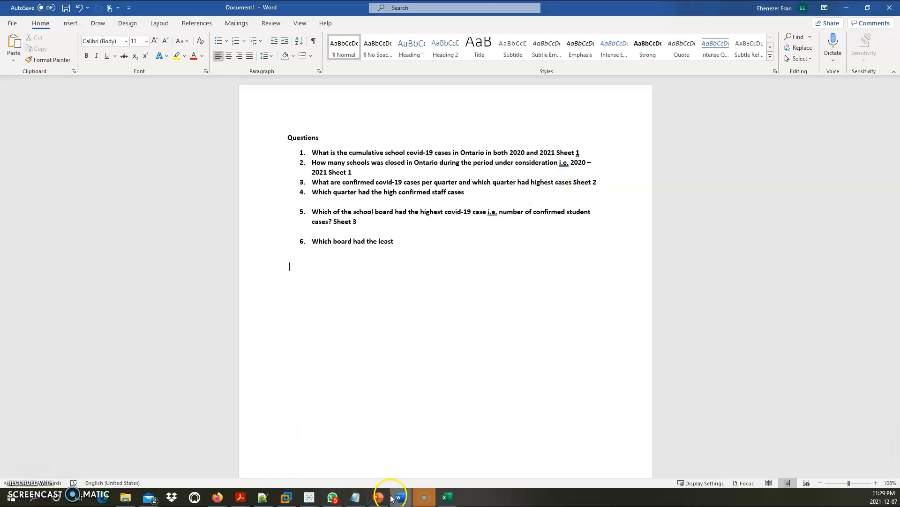
{"action": "mouse_move", "coordinate": [301, 498]}
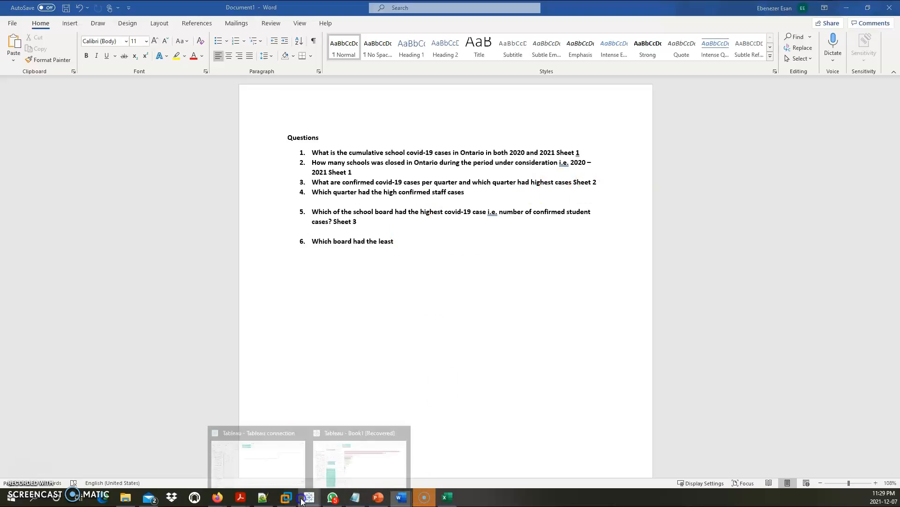
{"action": "left_click", "coordinate": [332, 471]}
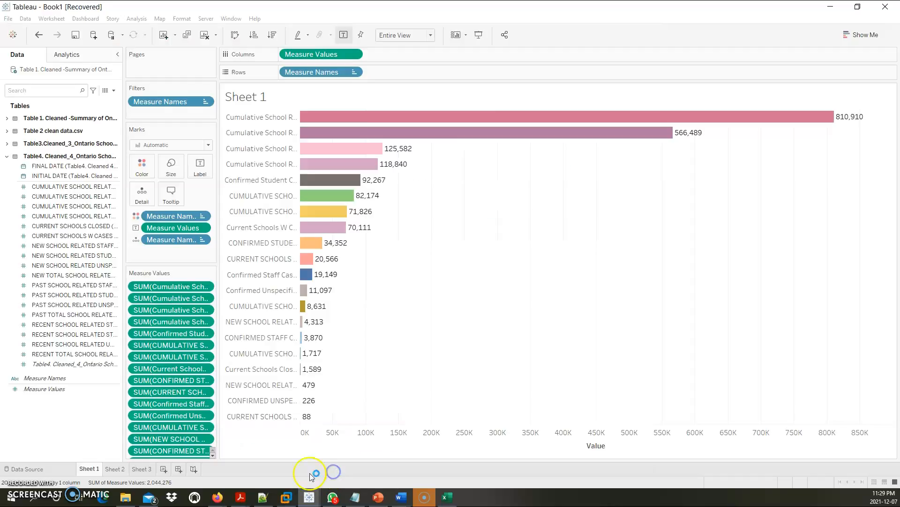
{"action": "left_click", "coordinate": [117, 471]}
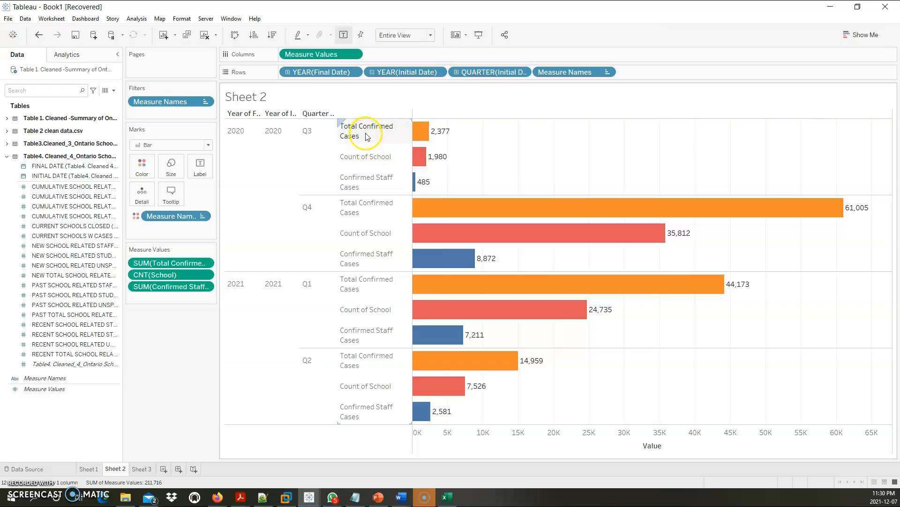
{"action": "mouse_move", "coordinate": [440, 137]}
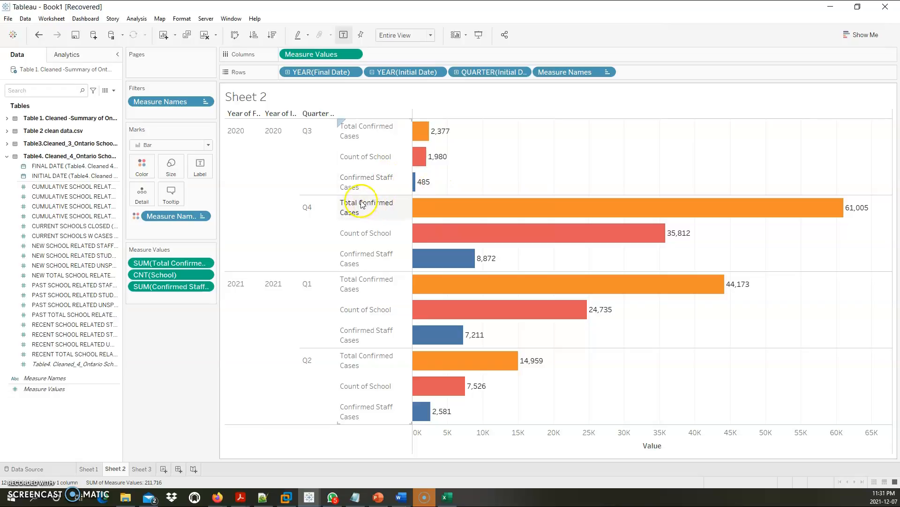
{"action": "mouse_move", "coordinate": [415, 188]}
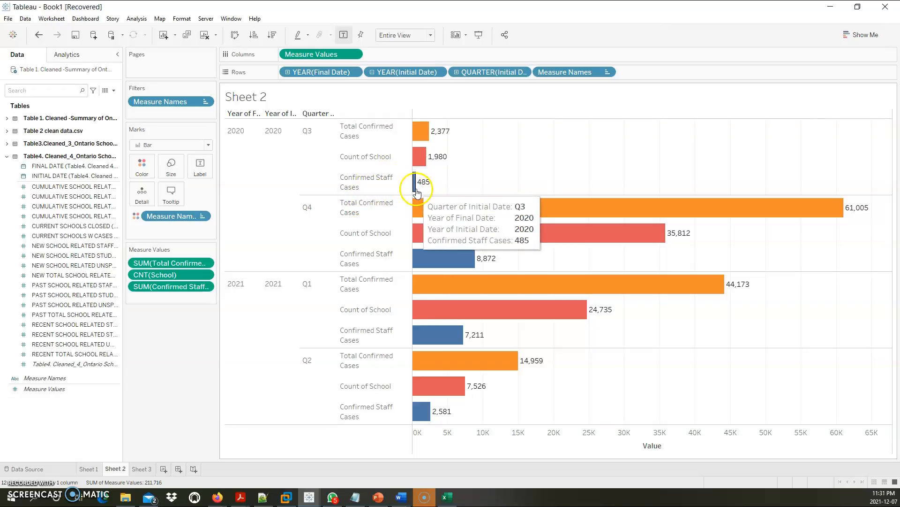
{"action": "mouse_move", "coordinate": [420, 203]}
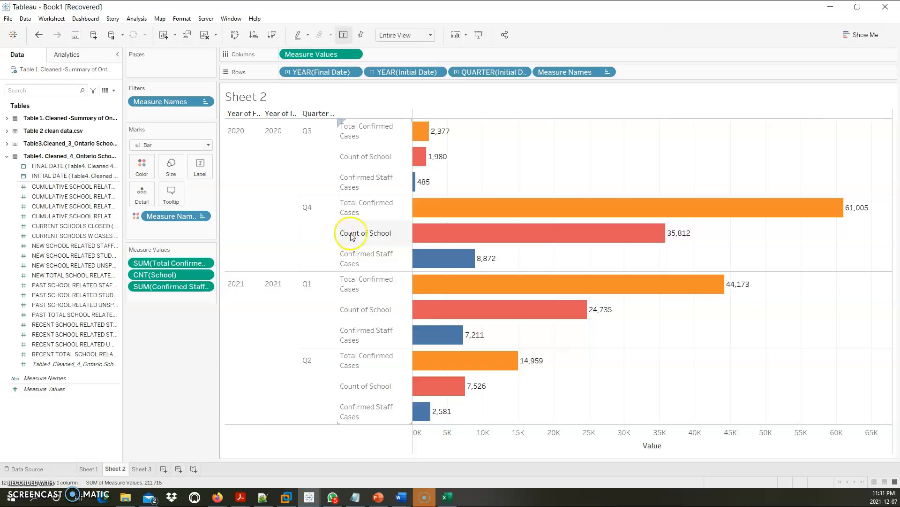
{"action": "mouse_move", "coordinate": [435, 216]}
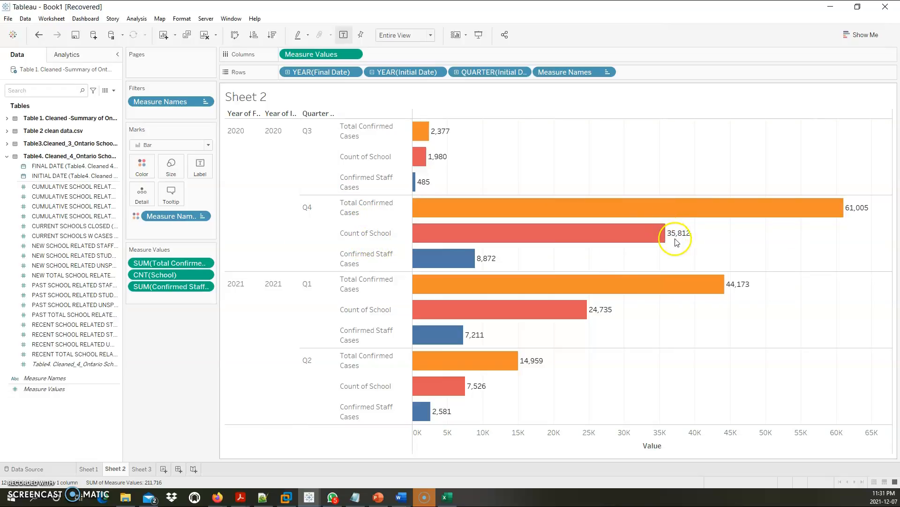
{"action": "mouse_move", "coordinate": [420, 170]}
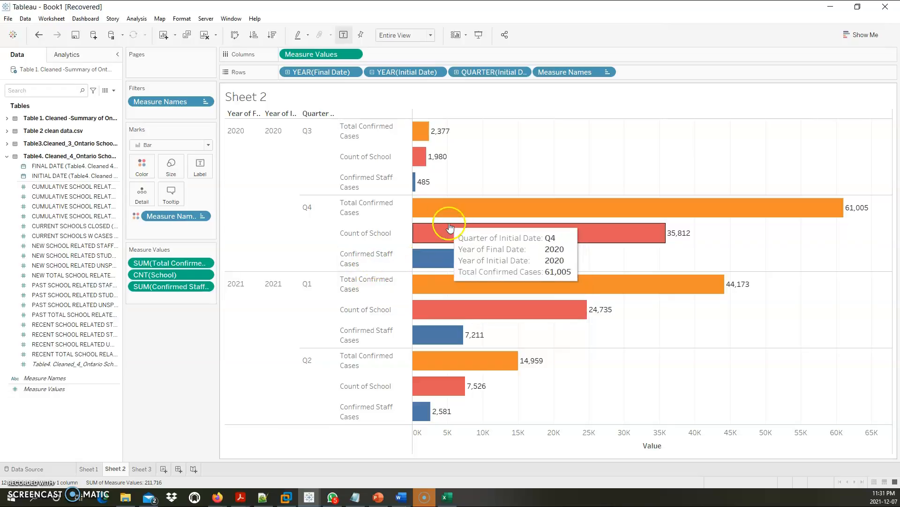
{"action": "mouse_move", "coordinate": [477, 259]}
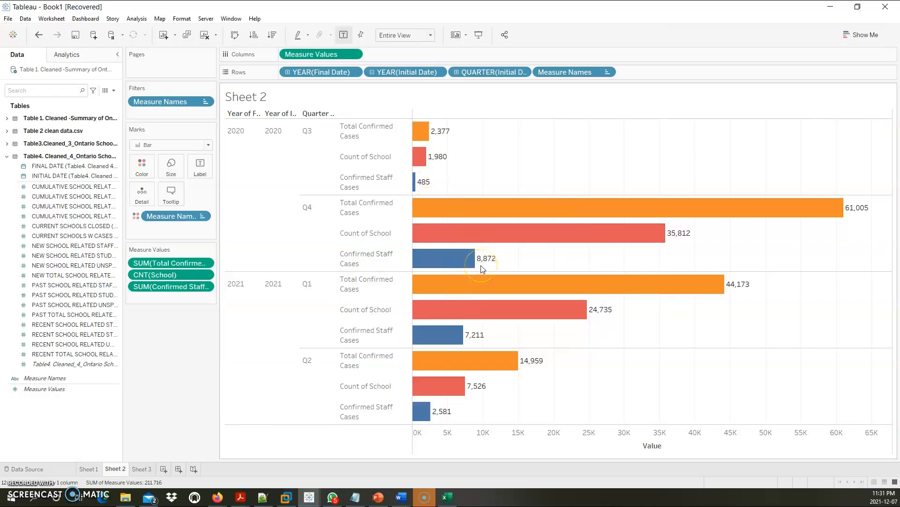
{"action": "left_click", "coordinate": [317, 290]}
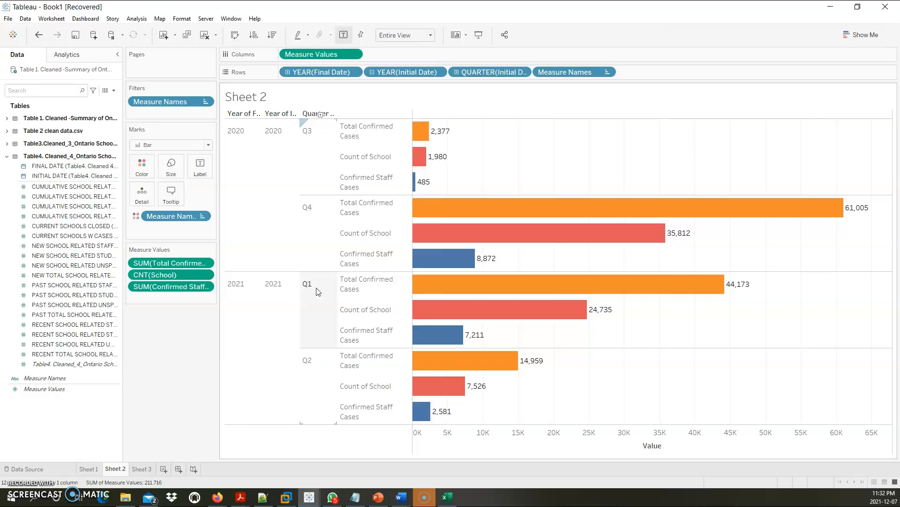
{"action": "mouse_move", "coordinate": [408, 288]}
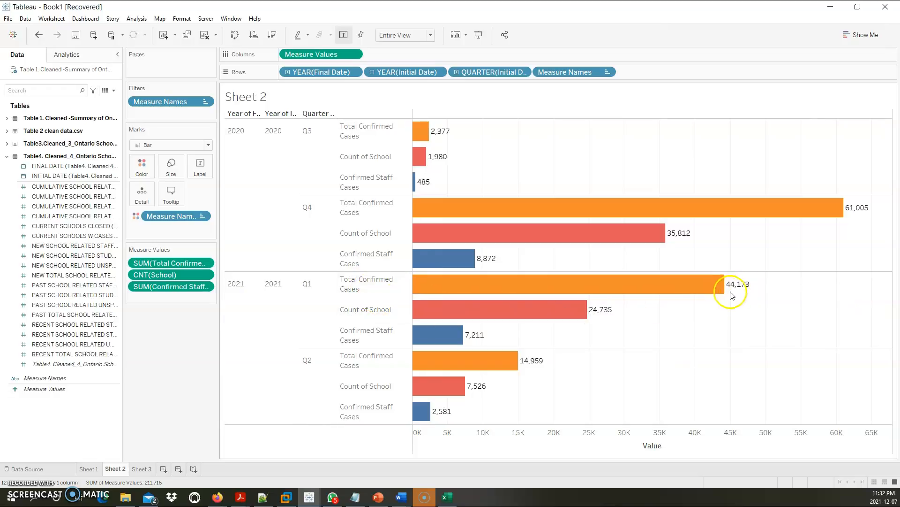
{"action": "mouse_move", "coordinate": [735, 287]}
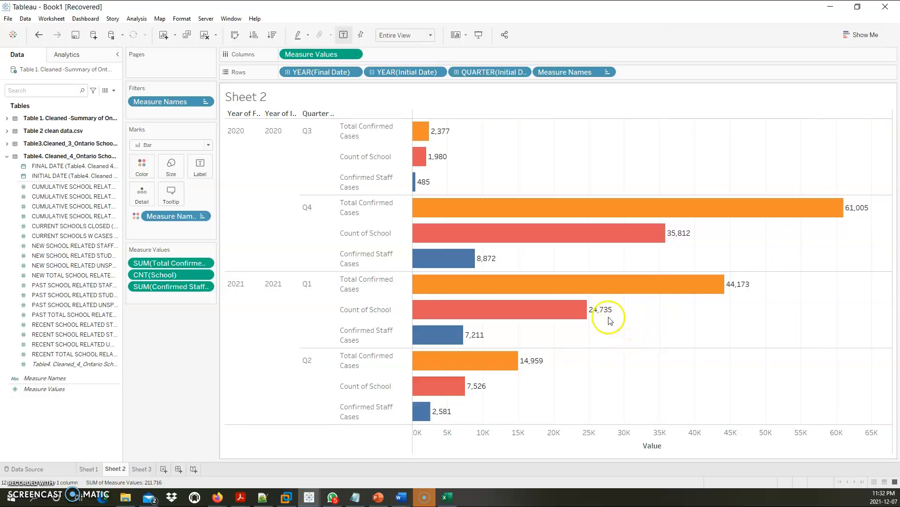
{"action": "mouse_move", "coordinate": [605, 316]}
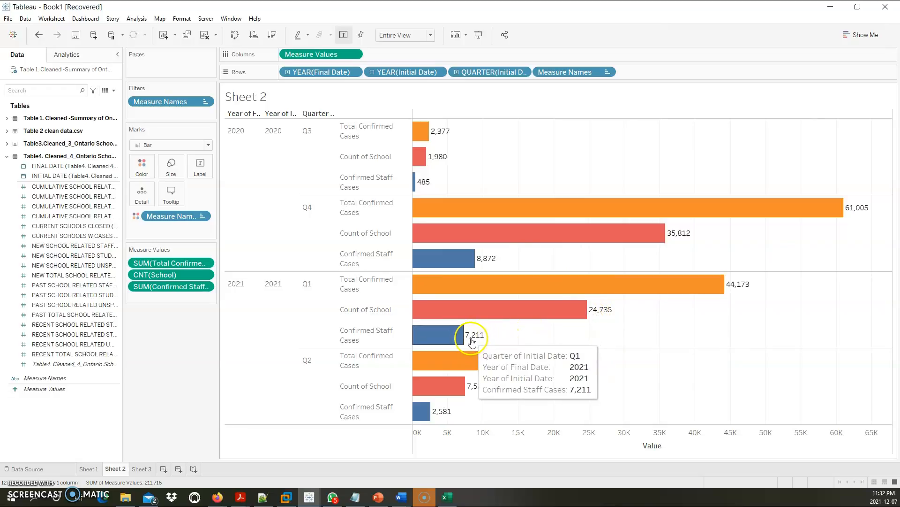
{"action": "mouse_move", "coordinate": [497, 366]}
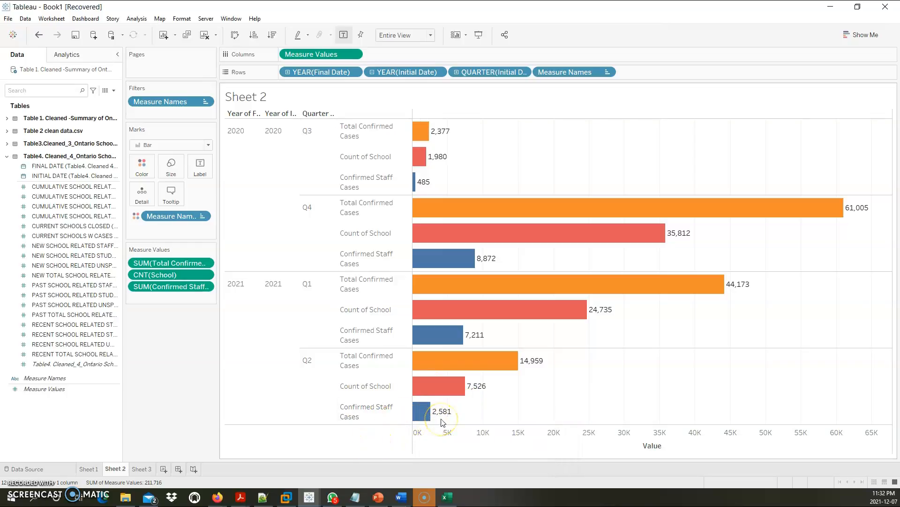
{"action": "left_click", "coordinate": [515, 389]}
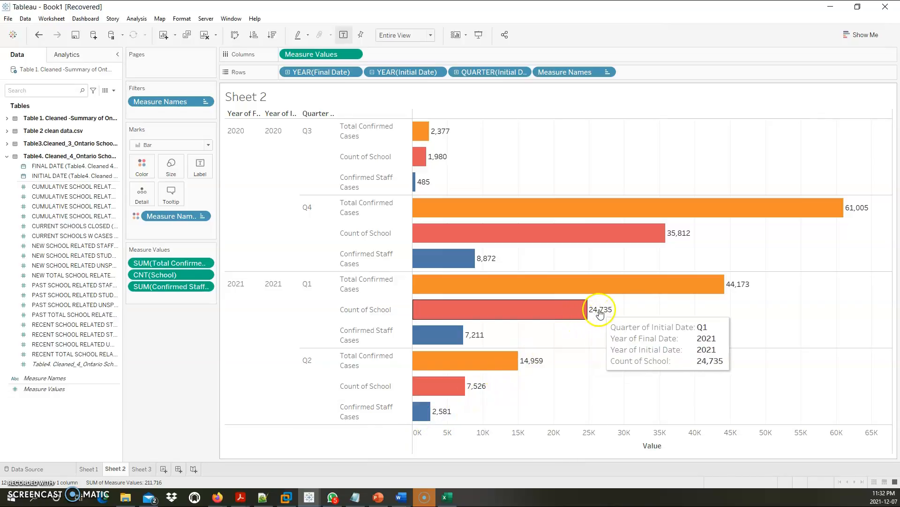
{"action": "mouse_move", "coordinate": [470, 395]}
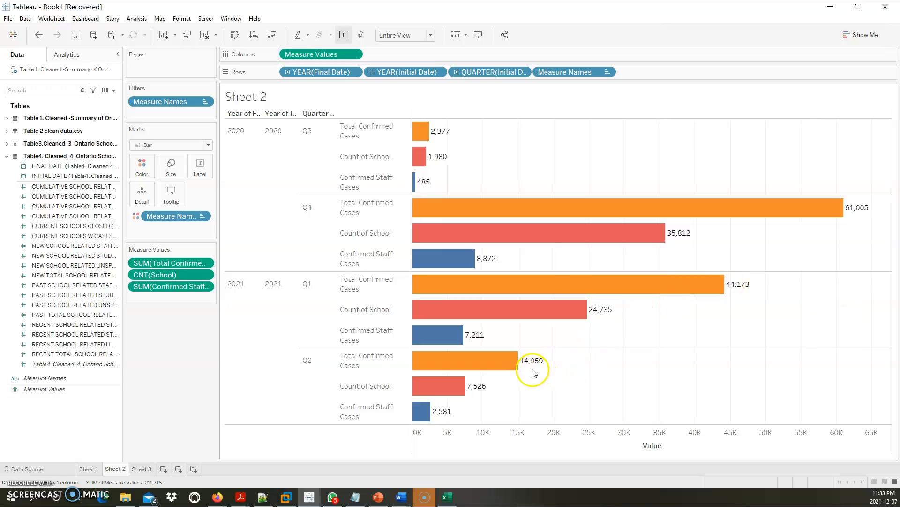
{"action": "left_click", "coordinate": [401, 496]}
{"action": "left_click", "coordinate": [429, 479]}
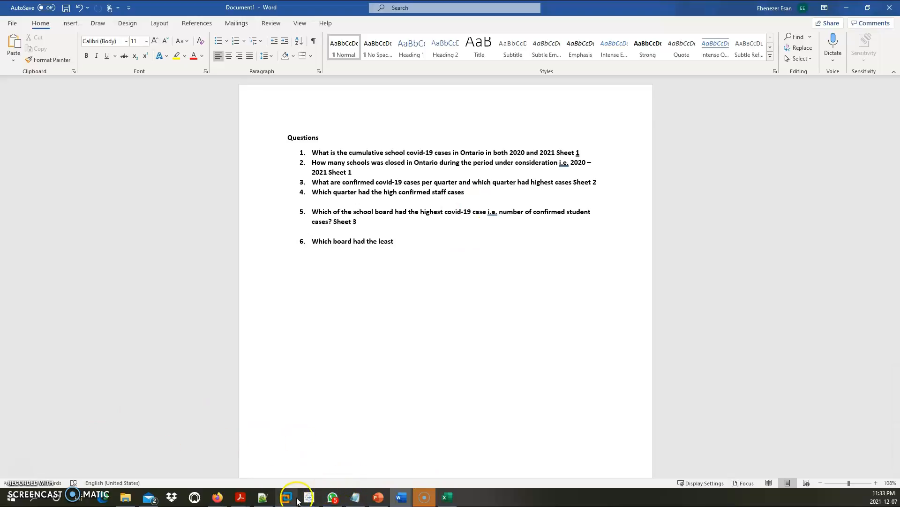
{"action": "mouse_move", "coordinate": [309, 496]}
{"action": "left_click", "coordinate": [361, 461]}
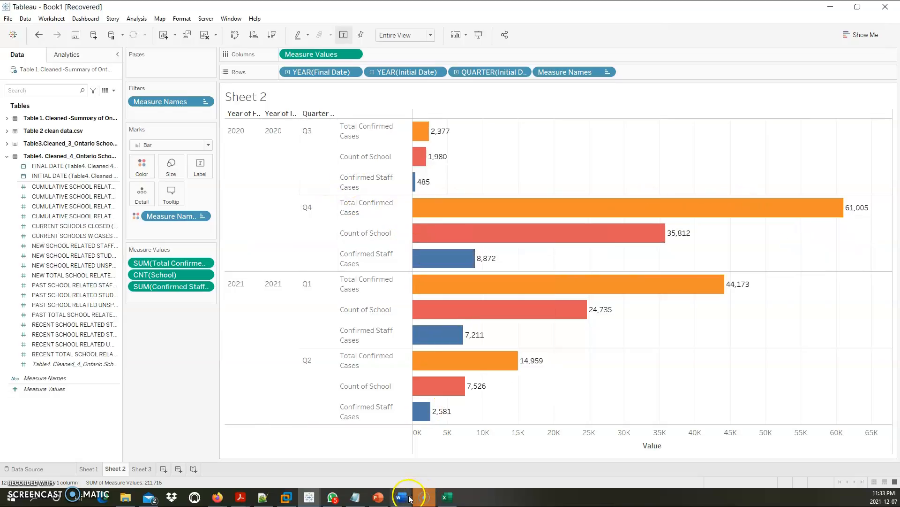
{"action": "mouse_move", "coordinate": [401, 497]}
{"action": "left_click", "coordinate": [424, 463]}
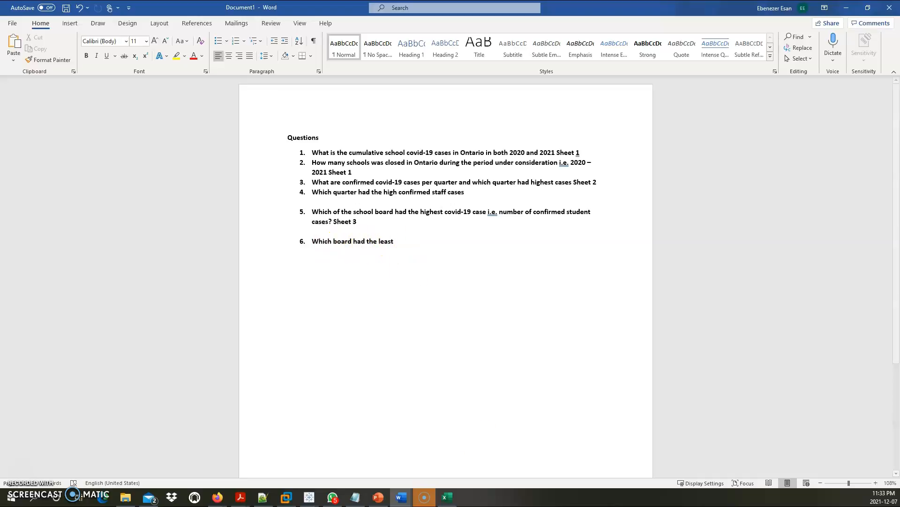
{"action": "mouse_move", "coordinate": [309, 497]}
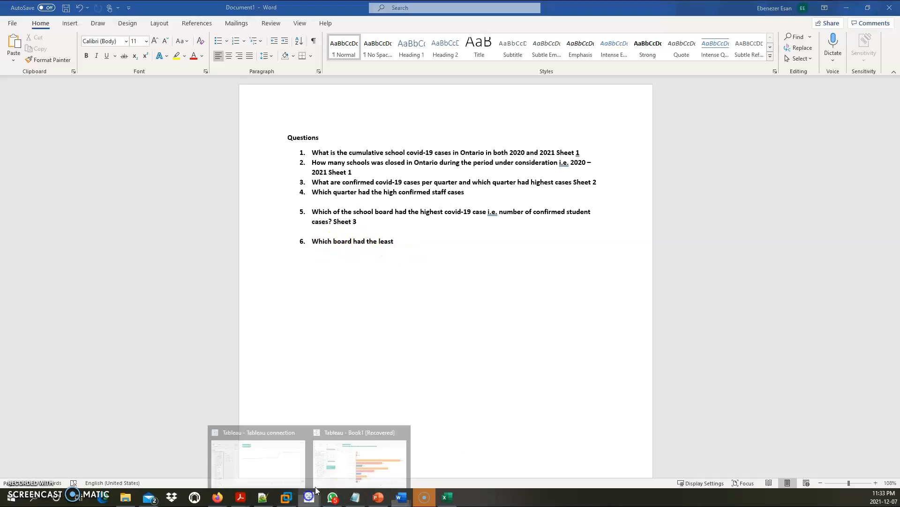
{"action": "left_click", "coordinate": [346, 467]}
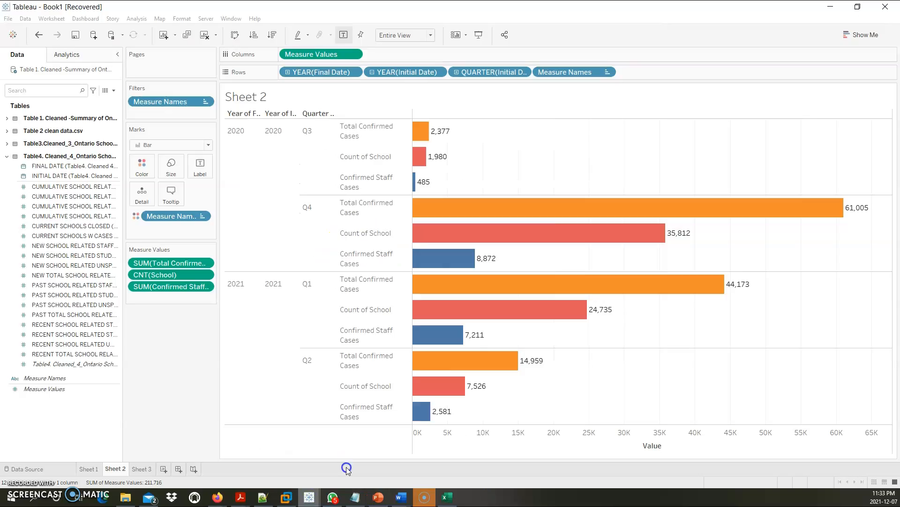
View Sheet 3's school-board treemap and read the Toronto District School Board tooltip (3,208 cases)
{"action": "left_click", "coordinate": [142, 469]}
{"action": "mouse_move", "coordinate": [359, 337]}
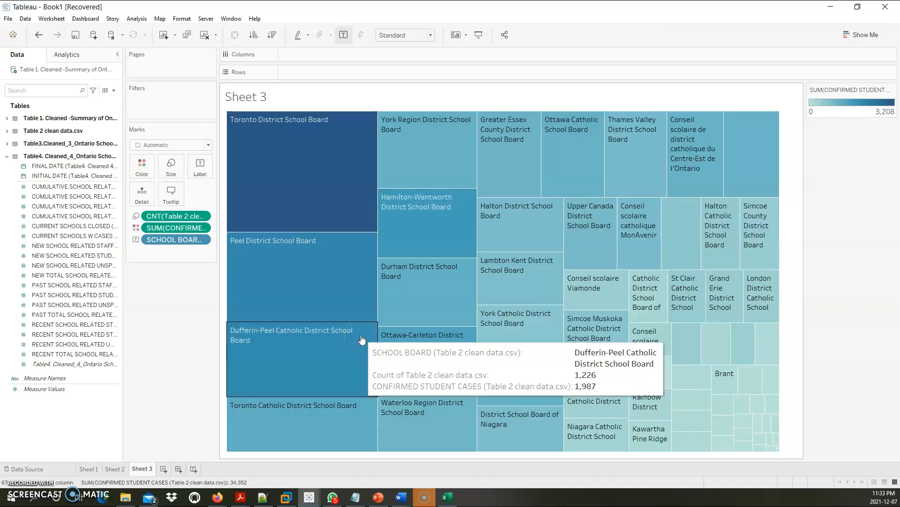
{"action": "mouse_move", "coordinate": [297, 115]}
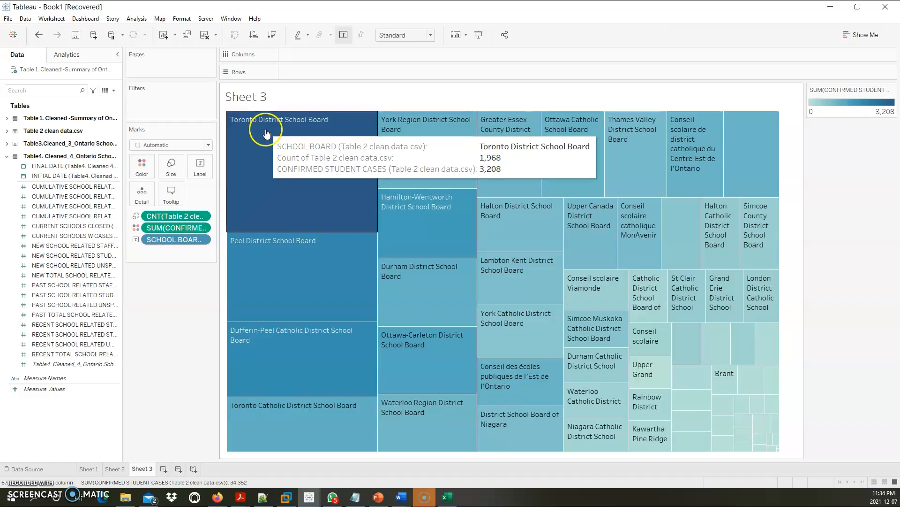
{"action": "left_click", "coordinate": [323, 181]}
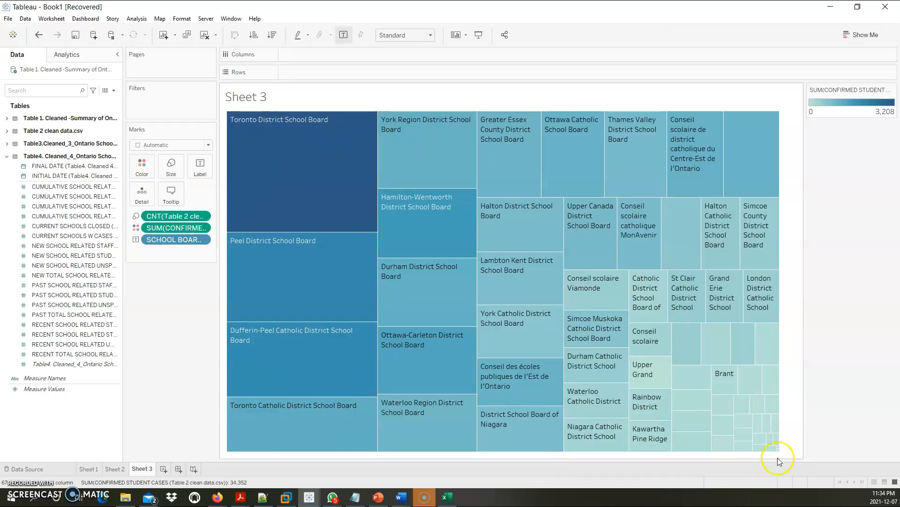
{"action": "mouse_move", "coordinate": [779, 452]}
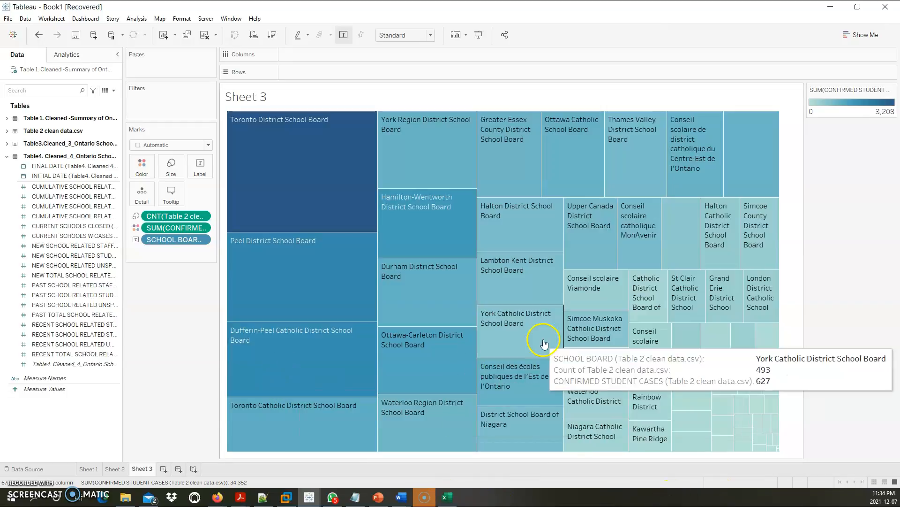
Flip between Sheets 2, 3 and 1, finishing on Sheet 2's quarterly cases chart
{"action": "left_click", "coordinate": [115, 469]}
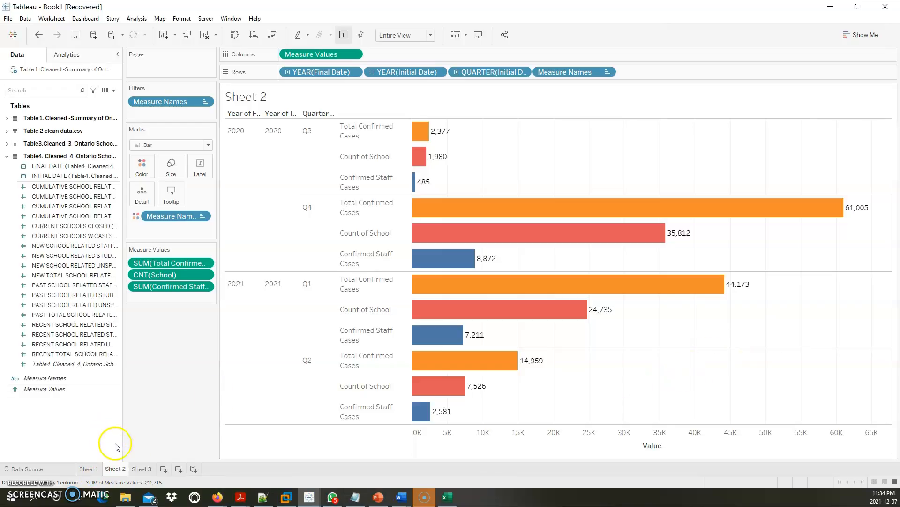
{"action": "left_click", "coordinate": [140, 470]}
{"action": "left_click", "coordinate": [115, 469]}
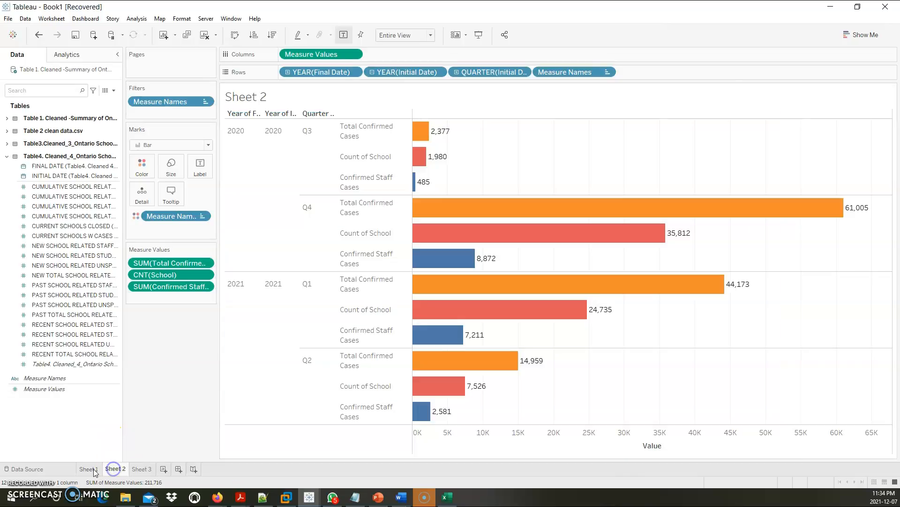
{"action": "left_click", "coordinate": [88, 469]}
{"action": "left_click", "coordinate": [115, 469]}
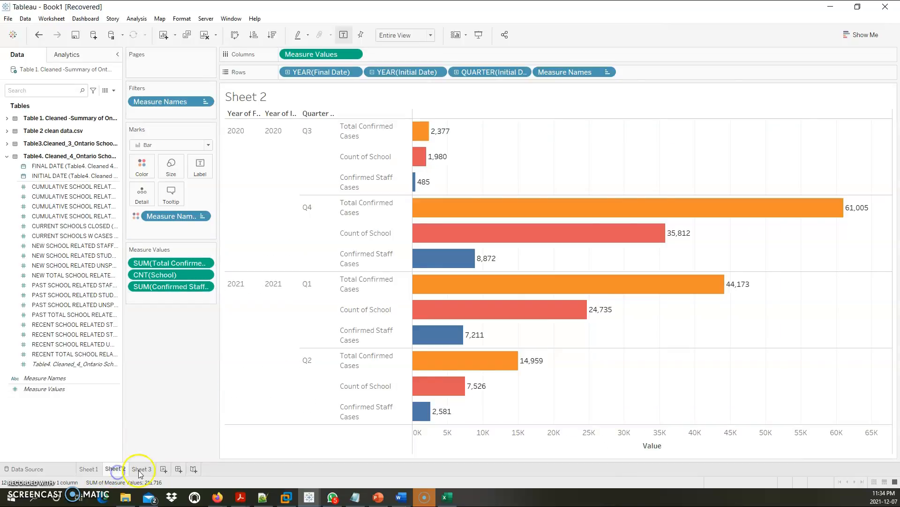